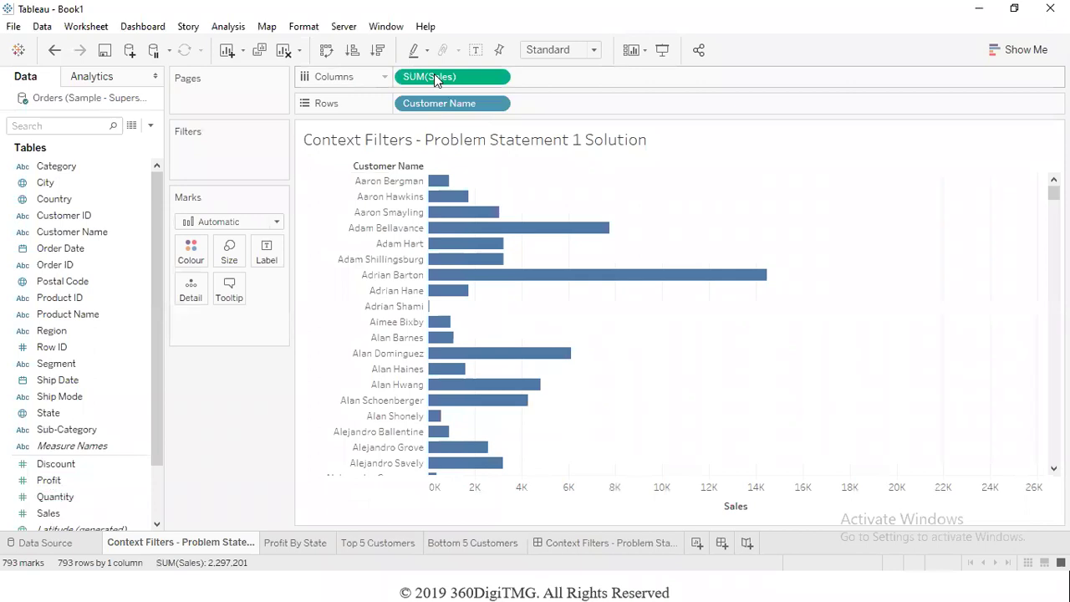
Step: Sort the customers in descending order of total sales and examine the leading bars
click(385, 57)
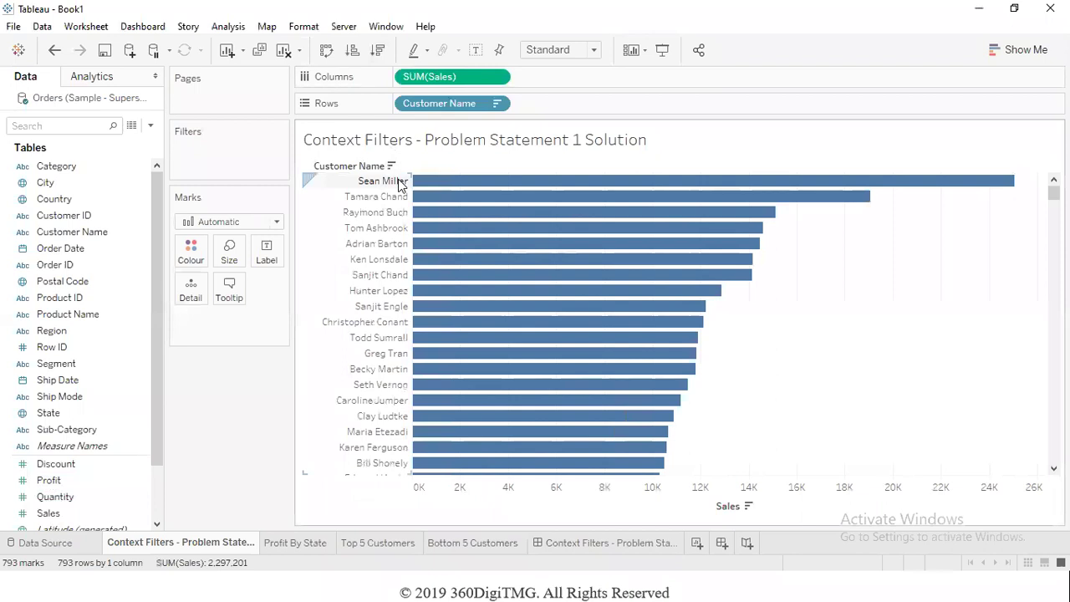
mouse_move(441, 185)
mouse_move(426, 203)
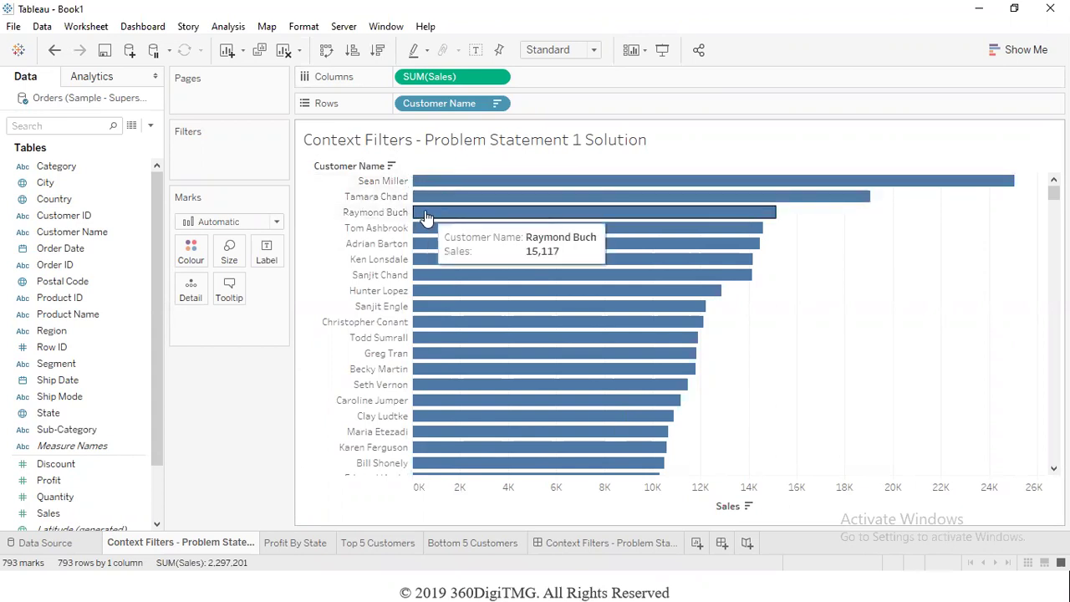
mouse_move(435, 234)
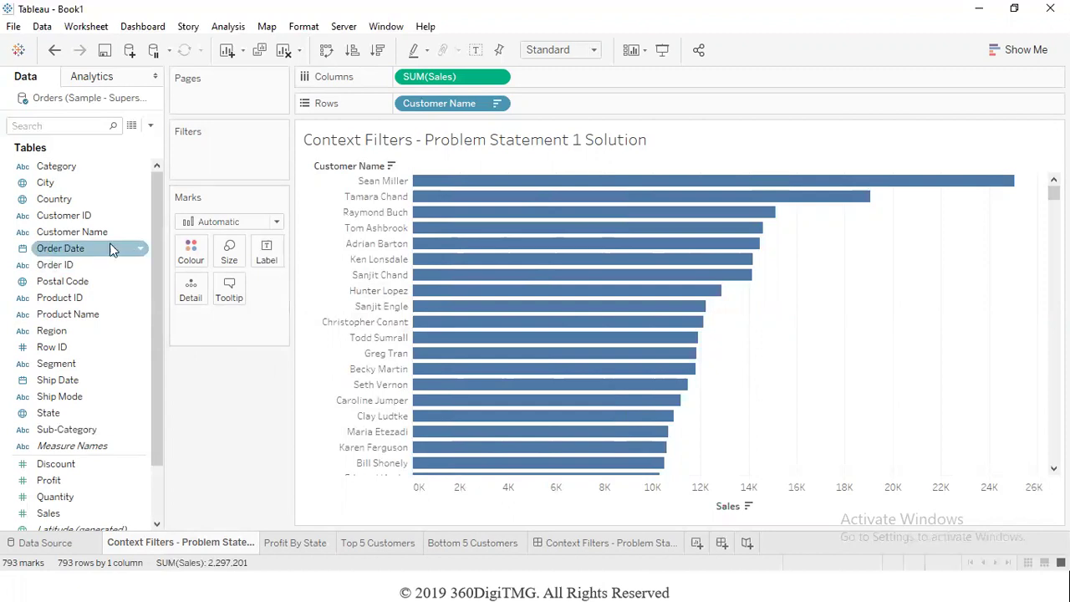
Step: Add a Customer Name filter limited to the top 5 customers by sum of Sales
click(88, 235)
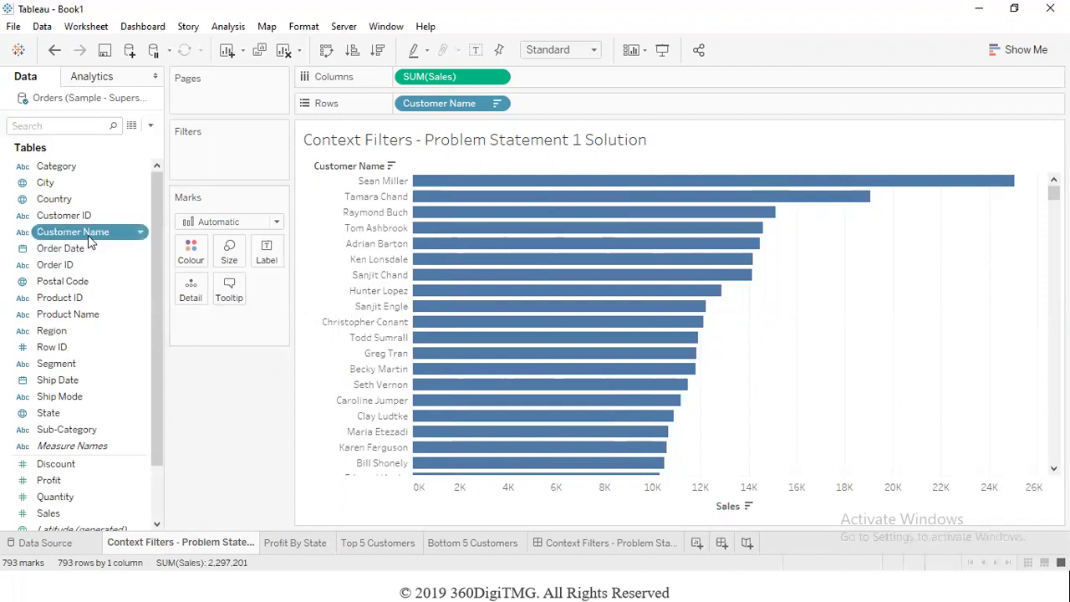
drag(88, 235, 233, 161)
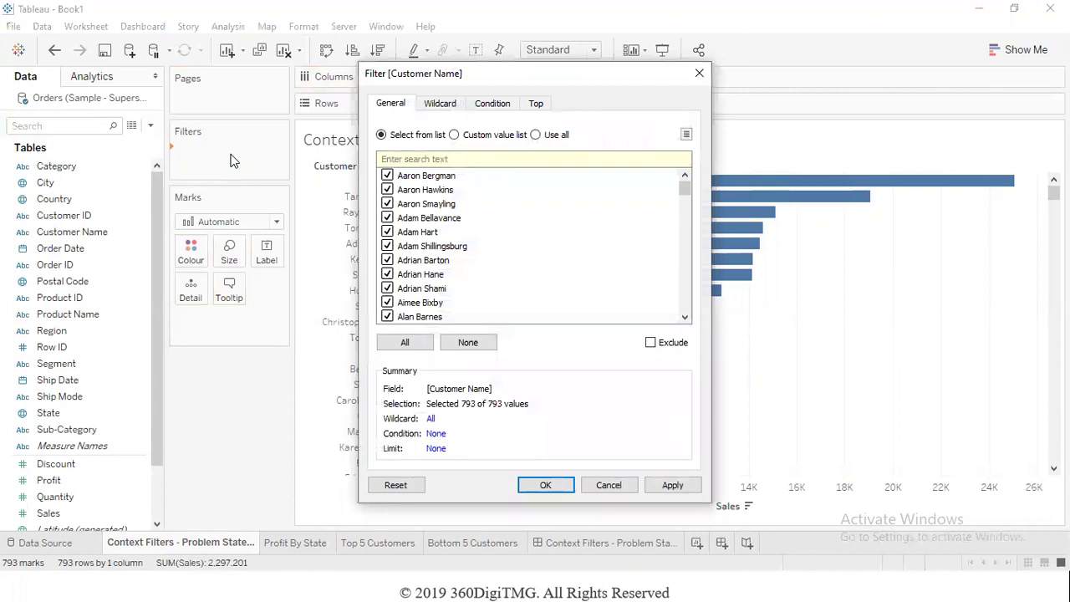
click(535, 105)
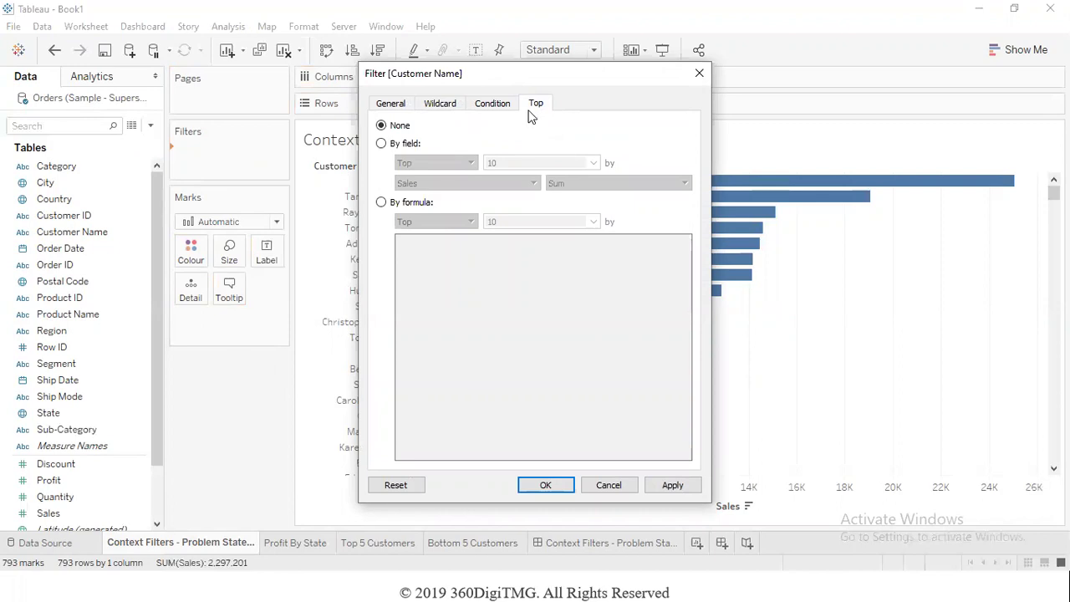
drag(521, 81, 749, 88)
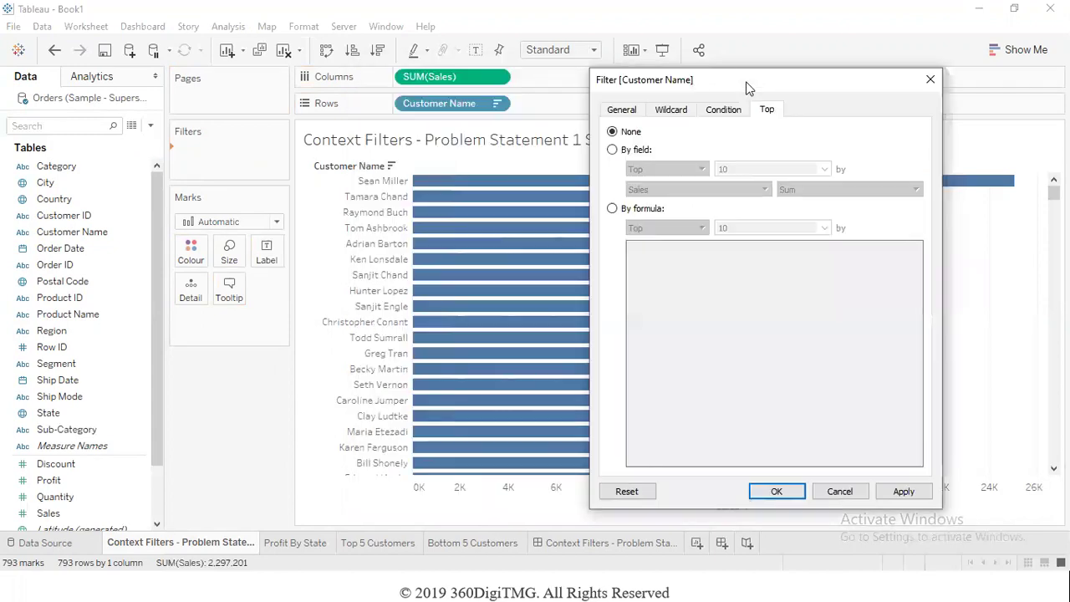
click(613, 149)
double_click(724, 167)
text(5)
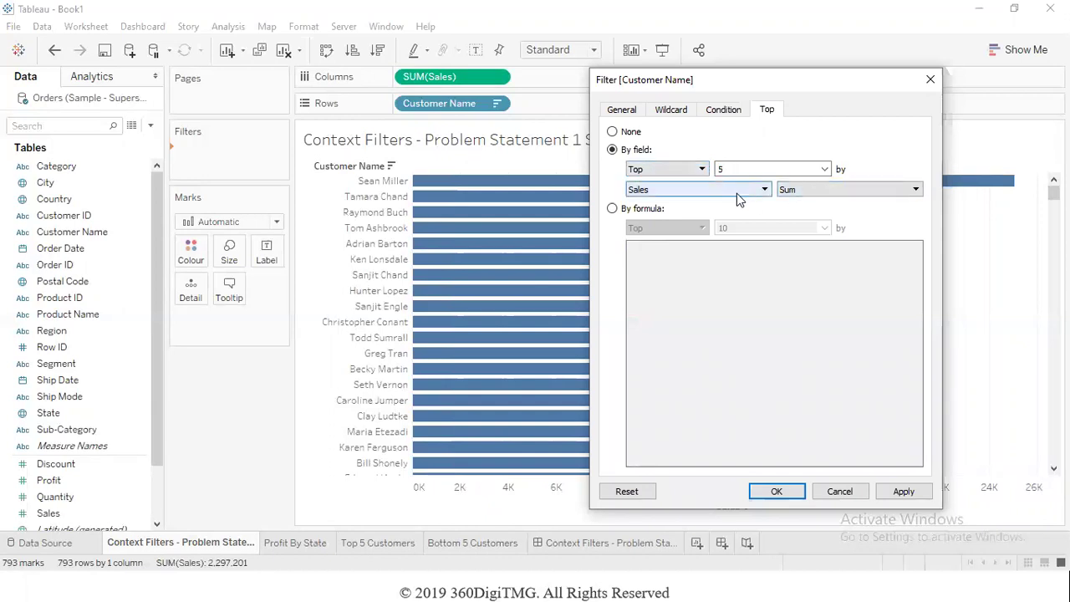
drag(733, 168, 709, 170)
click(776, 493)
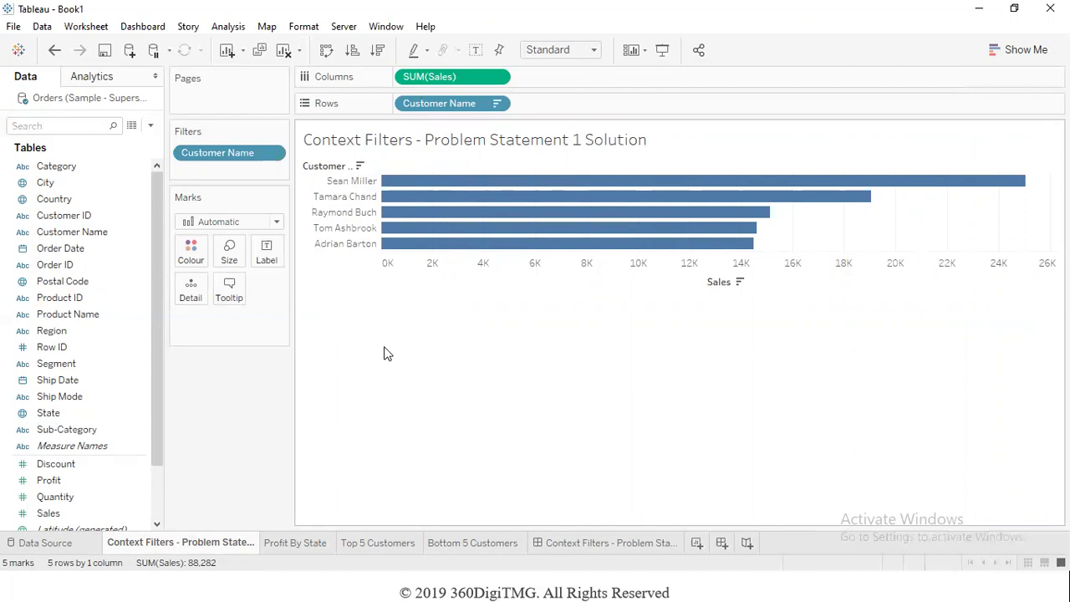
Step: Show an interactive Region filter for the worksheet
click(136, 333)
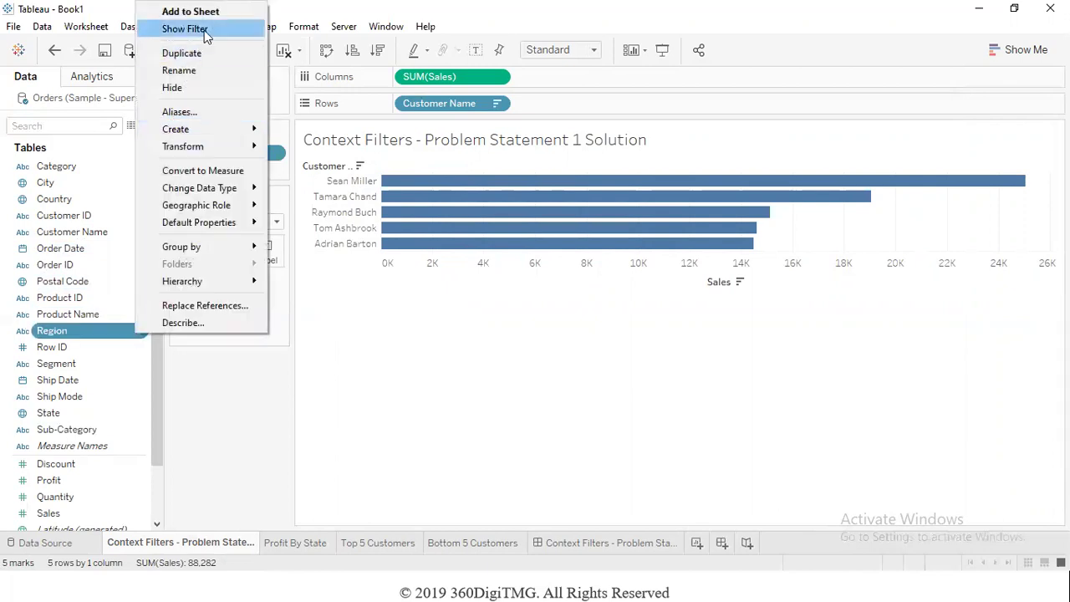
click(215, 32)
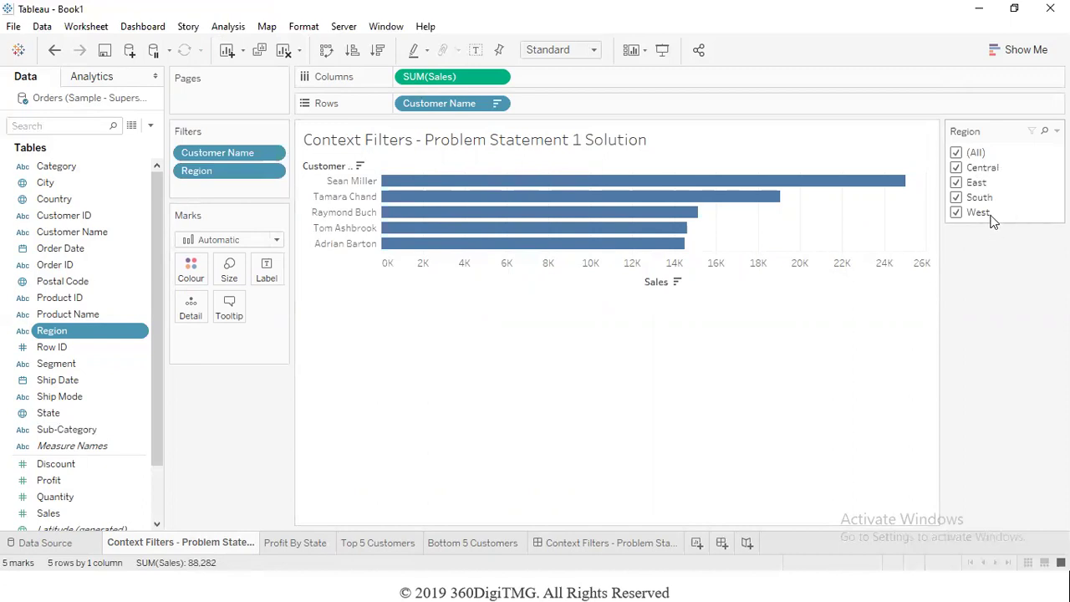
Step: Exclude Central and East from the Region filter, check the chart, and include East again
click(956, 168)
click(956, 183)
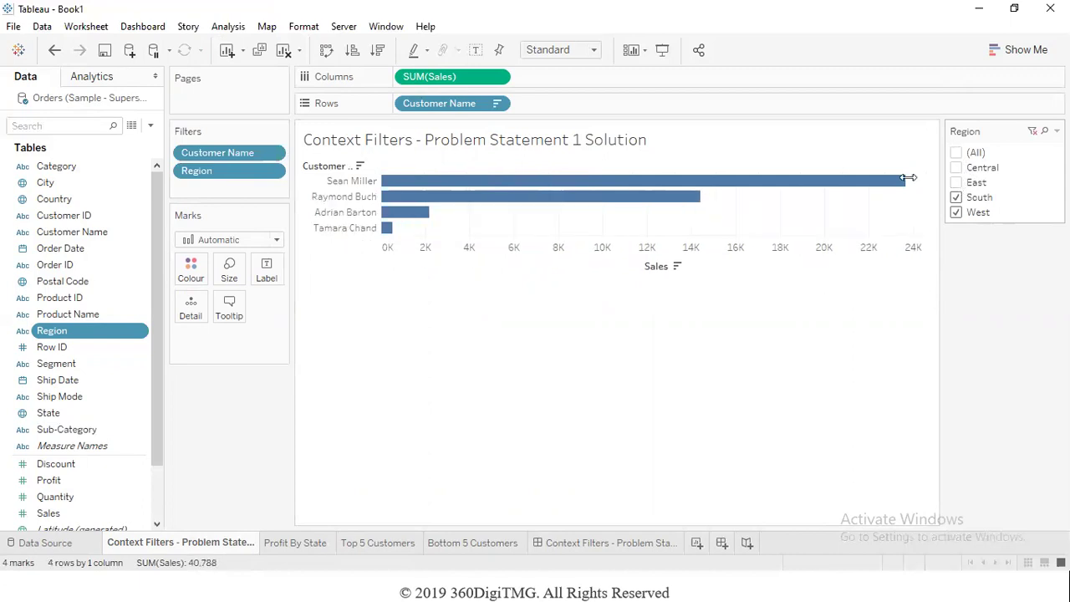
mouse_move(679, 187)
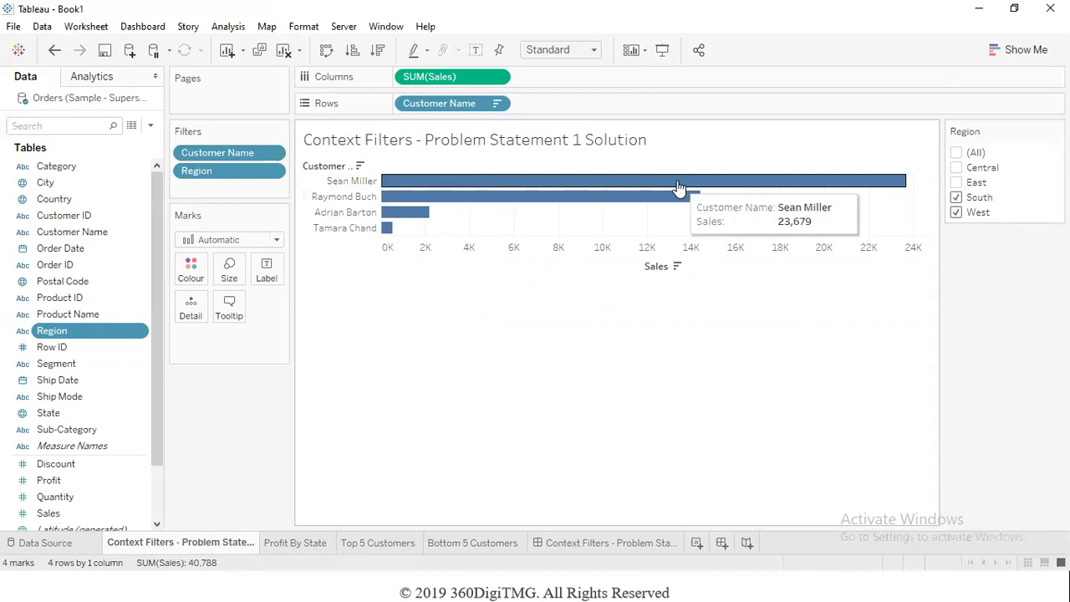
click(957, 184)
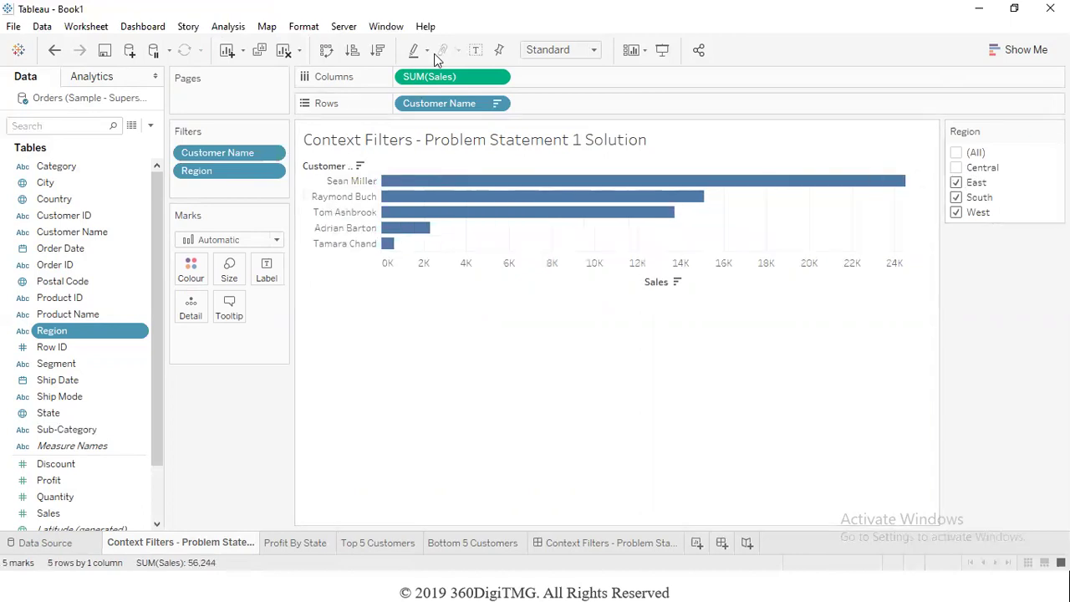
Step: Show mark labels on the bars and make the Region filter a single-value list with all regions selected
click(477, 51)
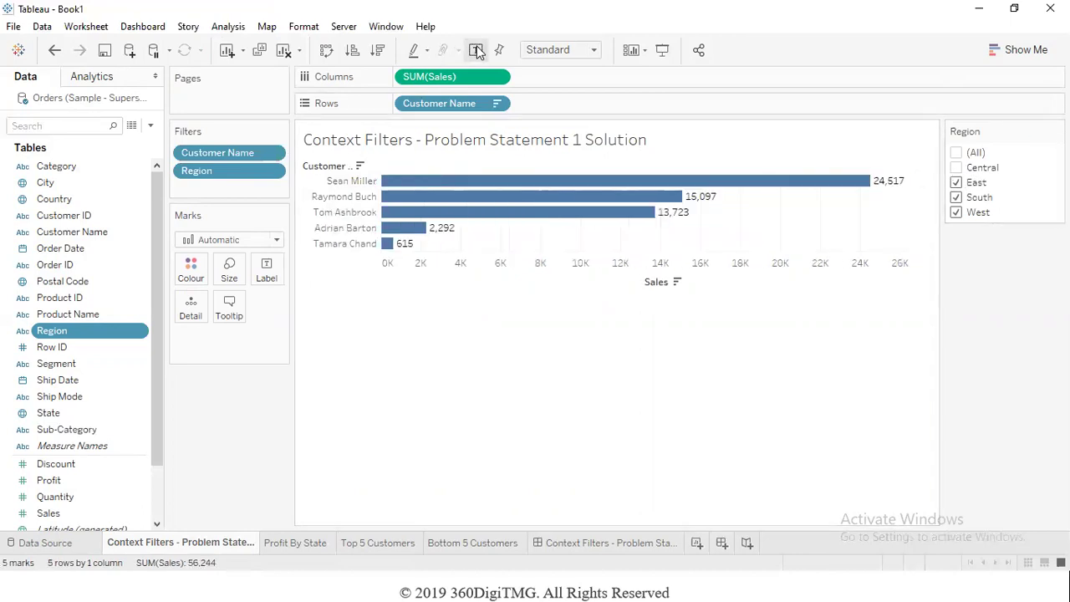
click(957, 153)
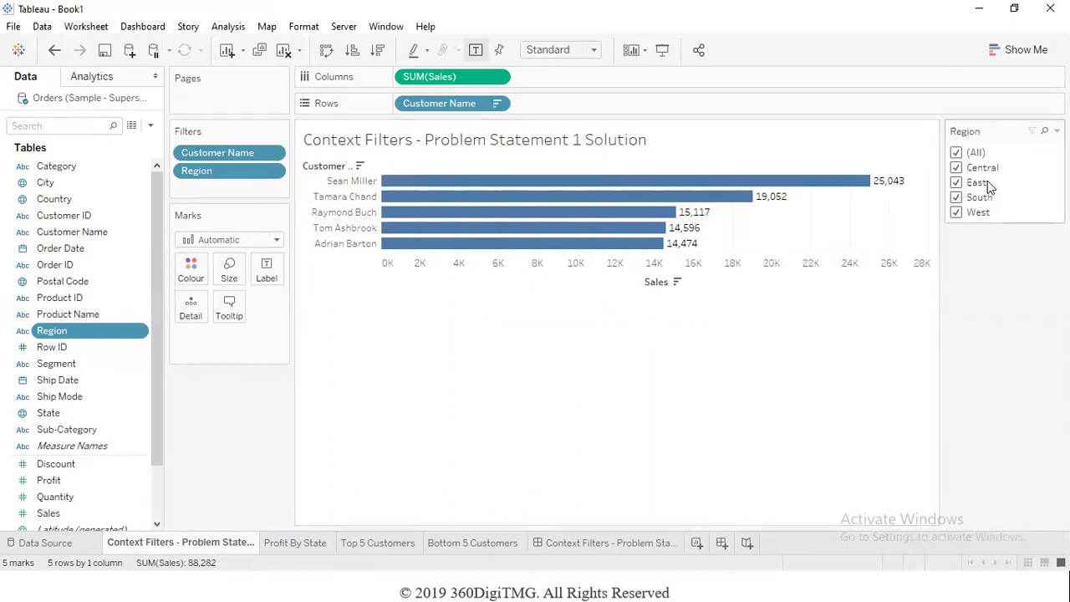
click(1057, 132)
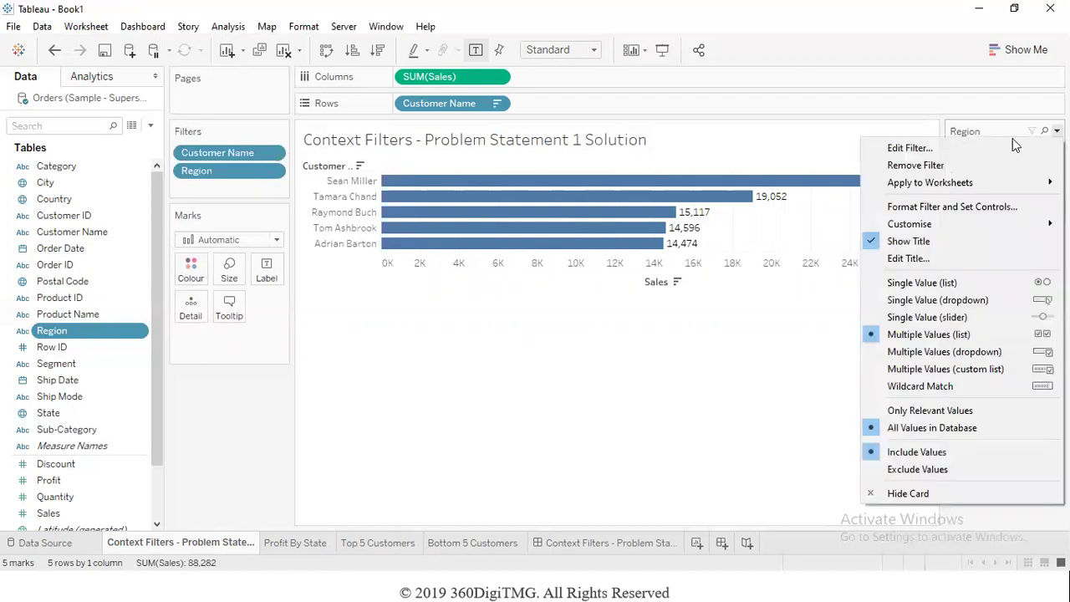
click(942, 285)
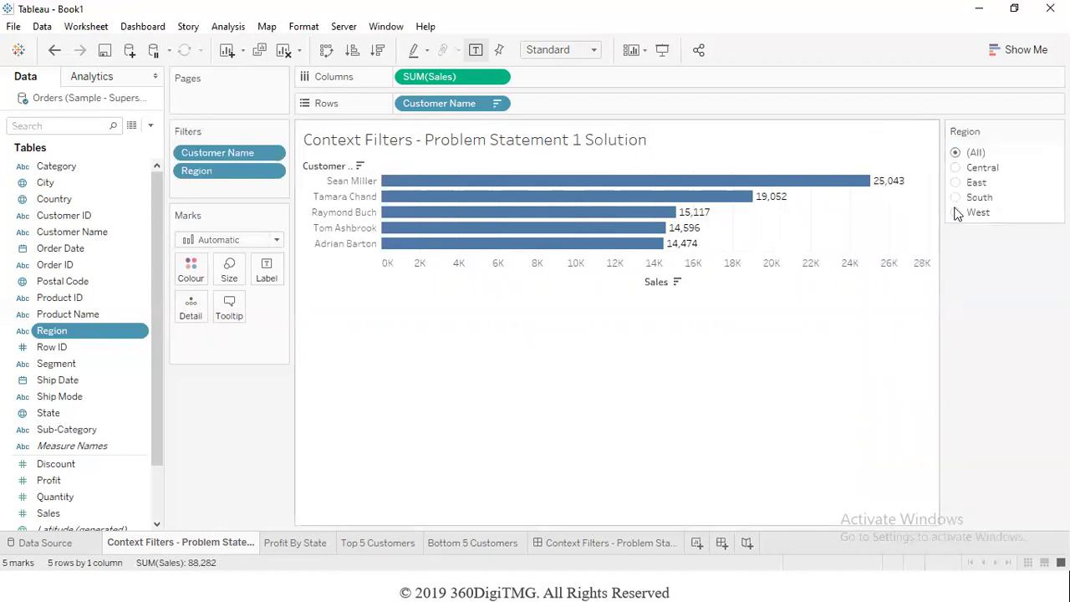
Step: Examine the customer sales for Central, East, South and West one at a time, ending with all regions selected
click(956, 168)
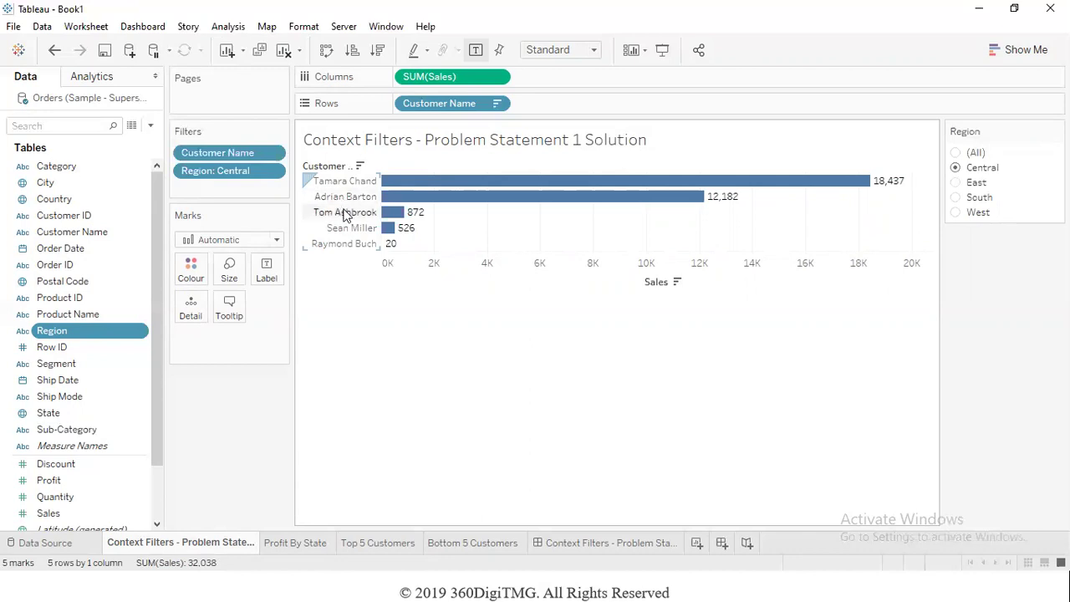
mouse_move(390, 235)
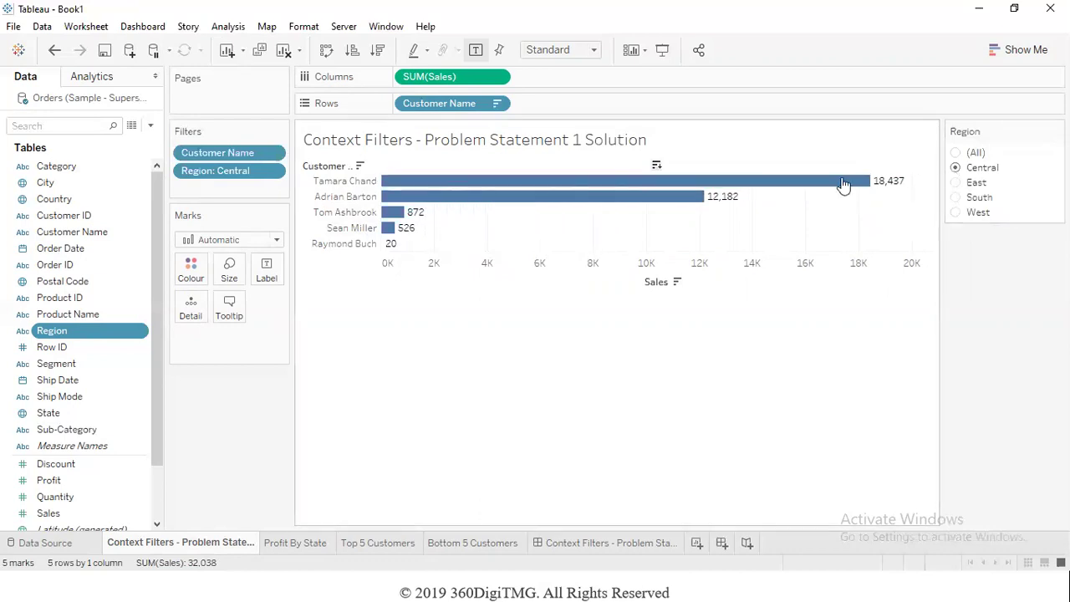
mouse_move(838, 187)
click(955, 182)
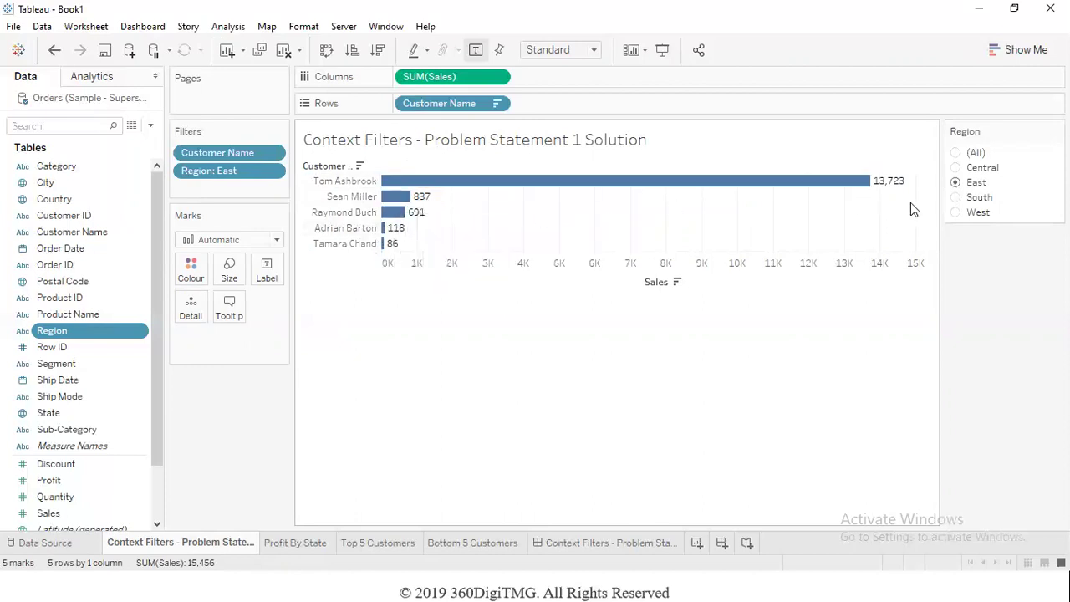
click(955, 198)
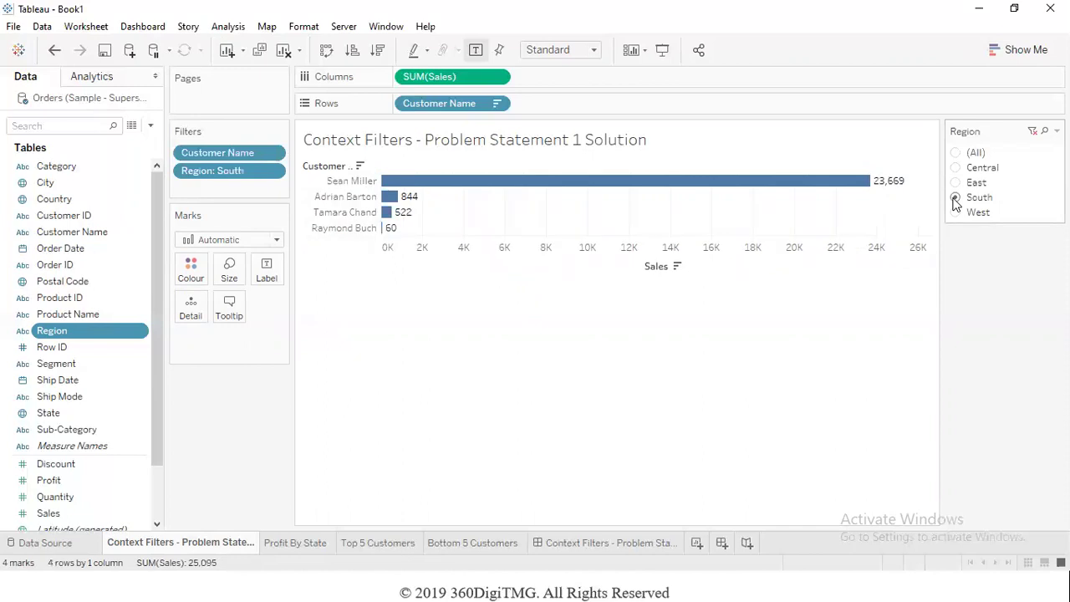
mouse_move(413, 219)
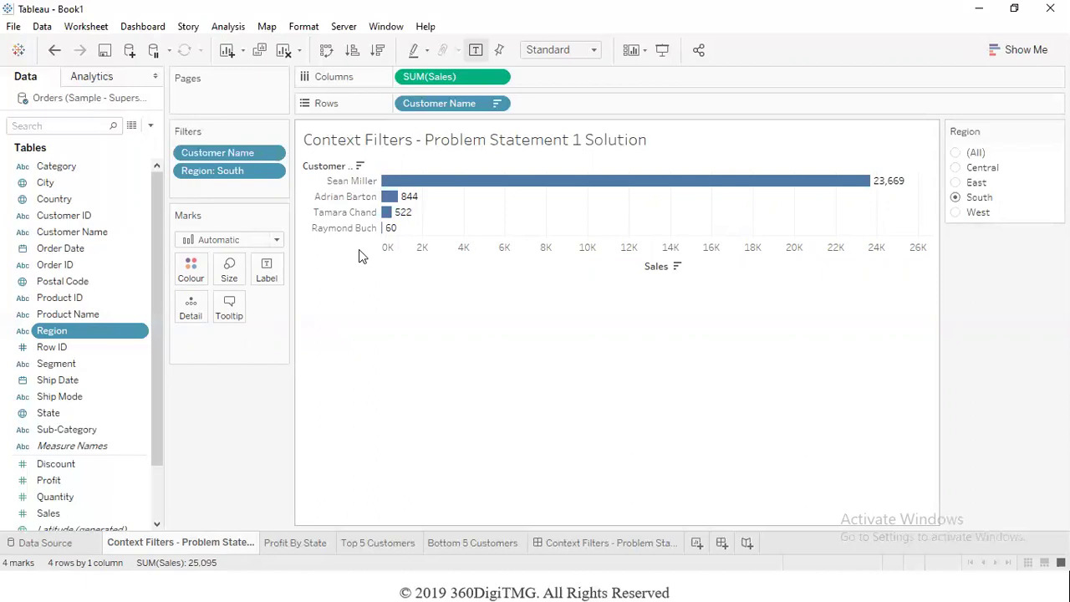
click(957, 213)
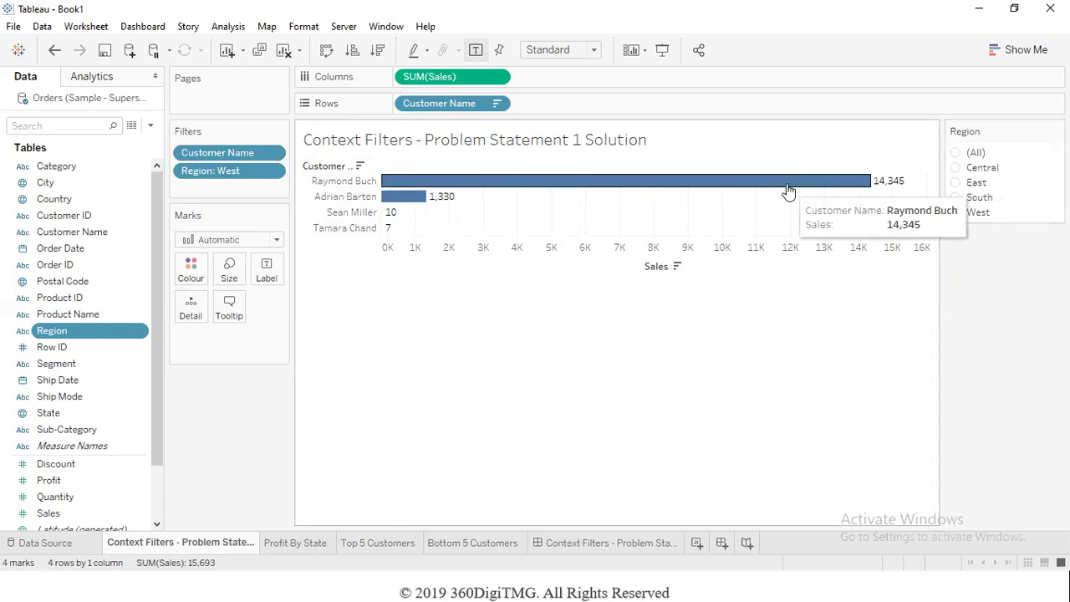
click(957, 153)
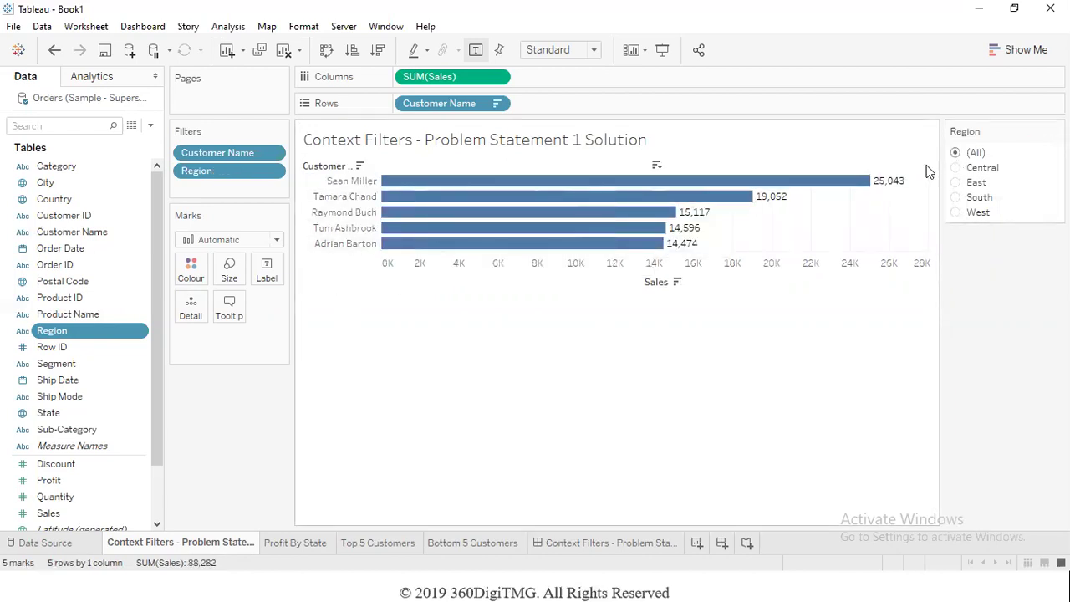
Step: Recheck which customers are listed for Central, East and South, and return the Region filter to all regions
click(956, 167)
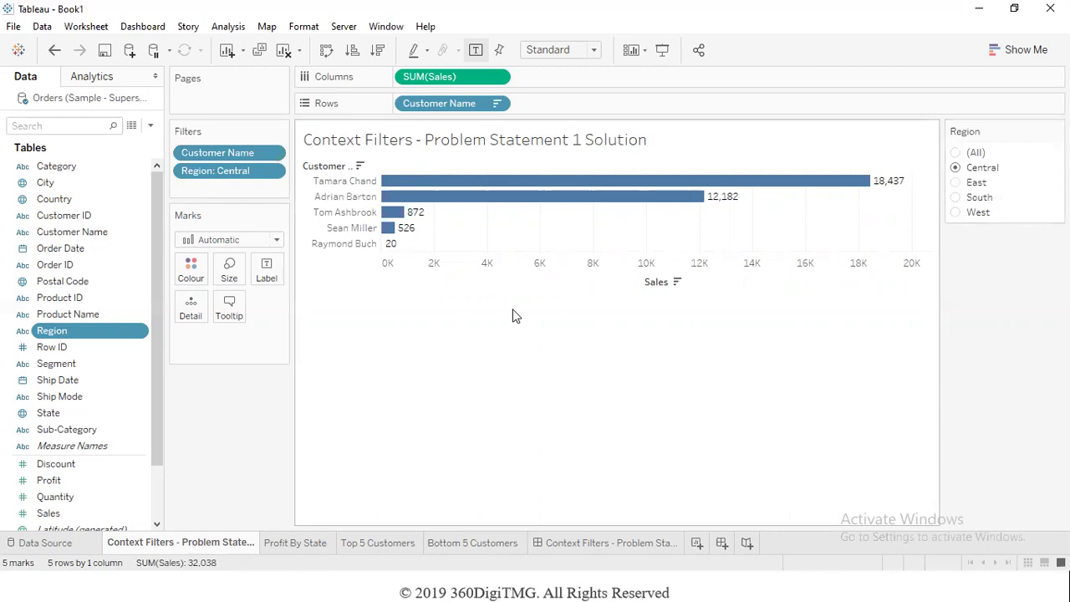
drag(358, 178, 363, 232)
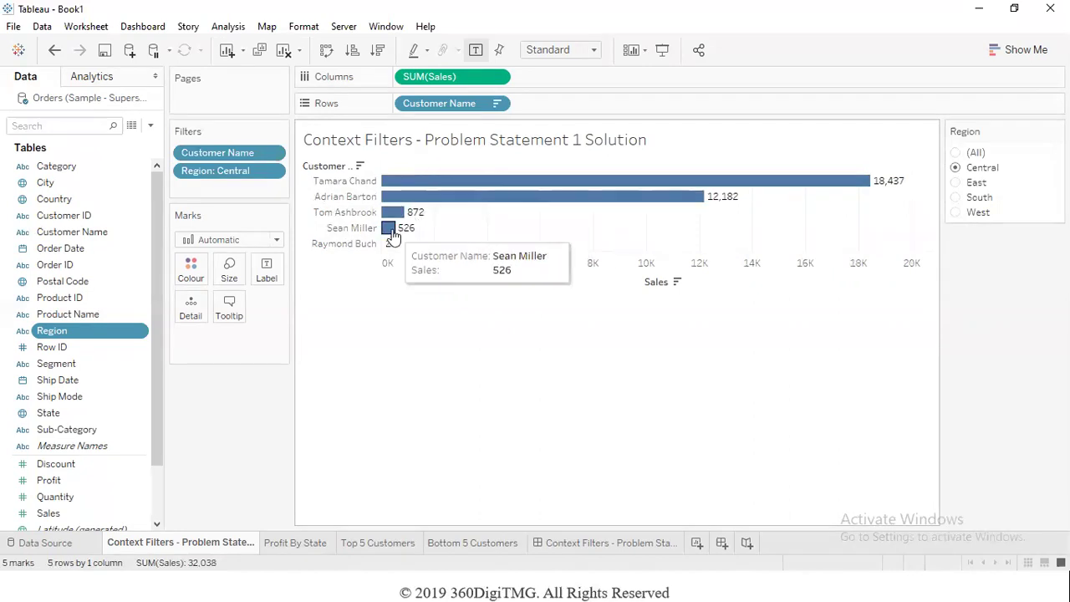
click(956, 184)
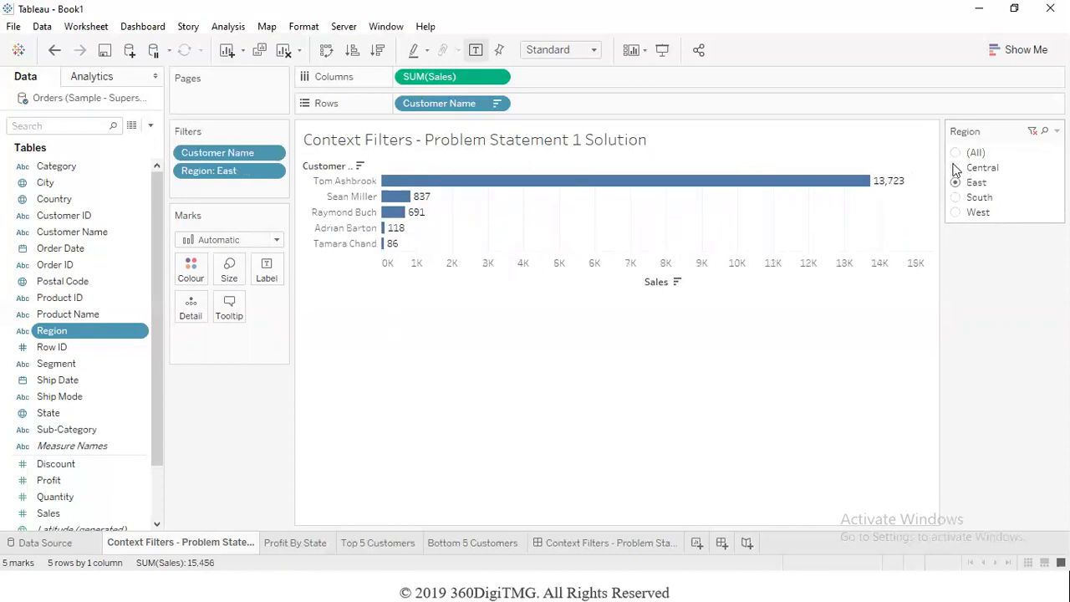
click(956, 198)
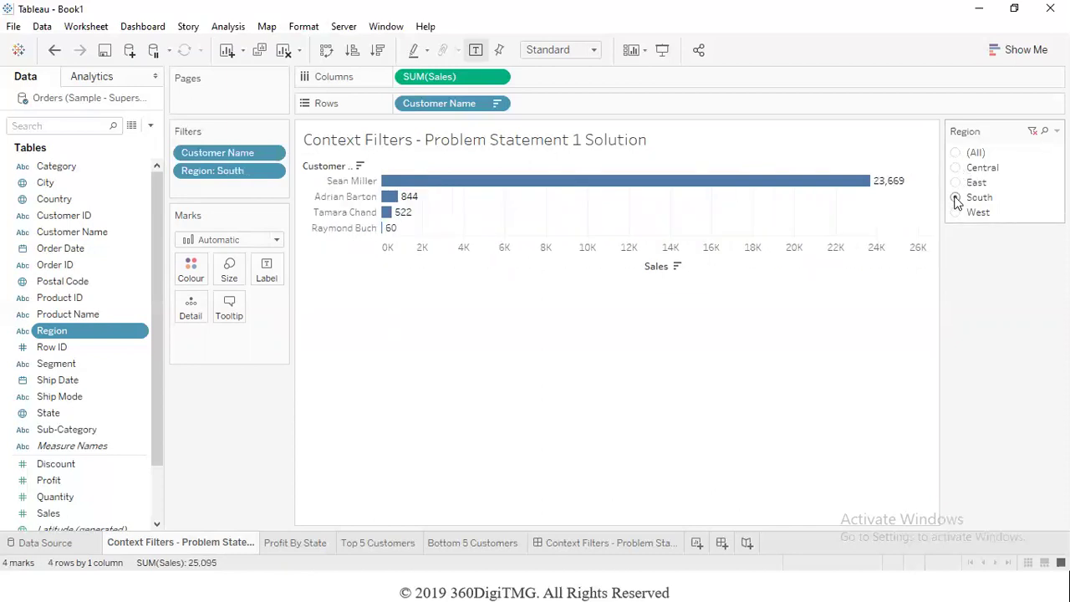
click(956, 153)
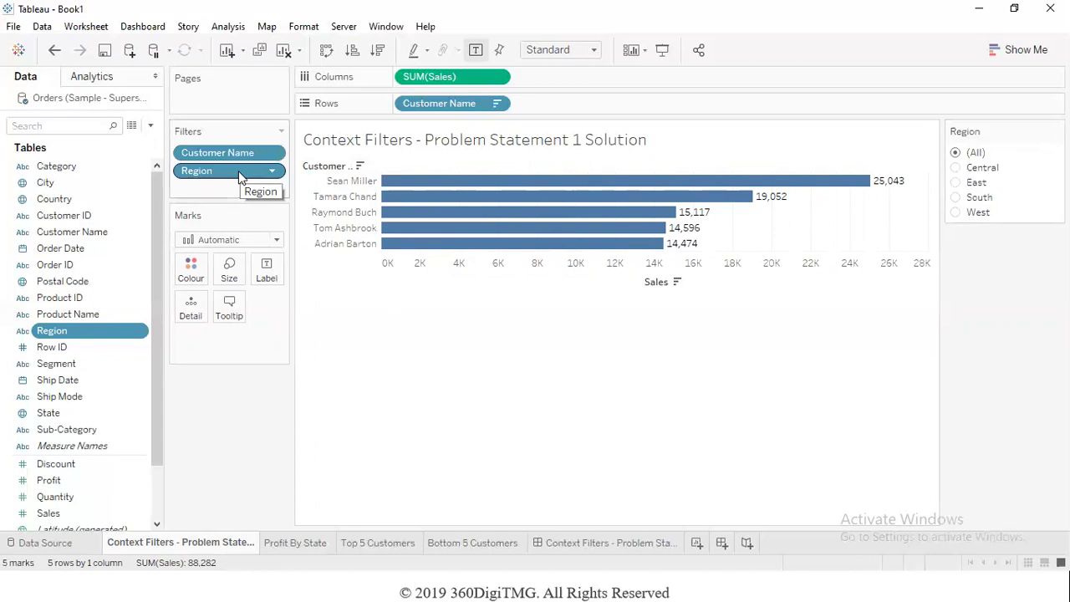
Step: Filter the chart to the Central region and add the Region filter to context
click(955, 168)
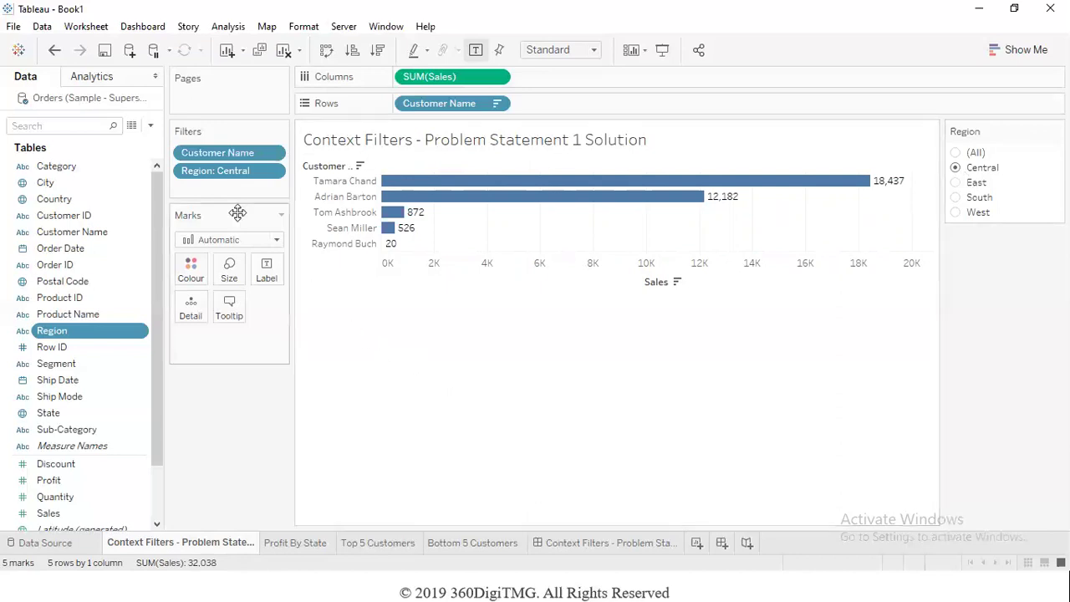
click(273, 171)
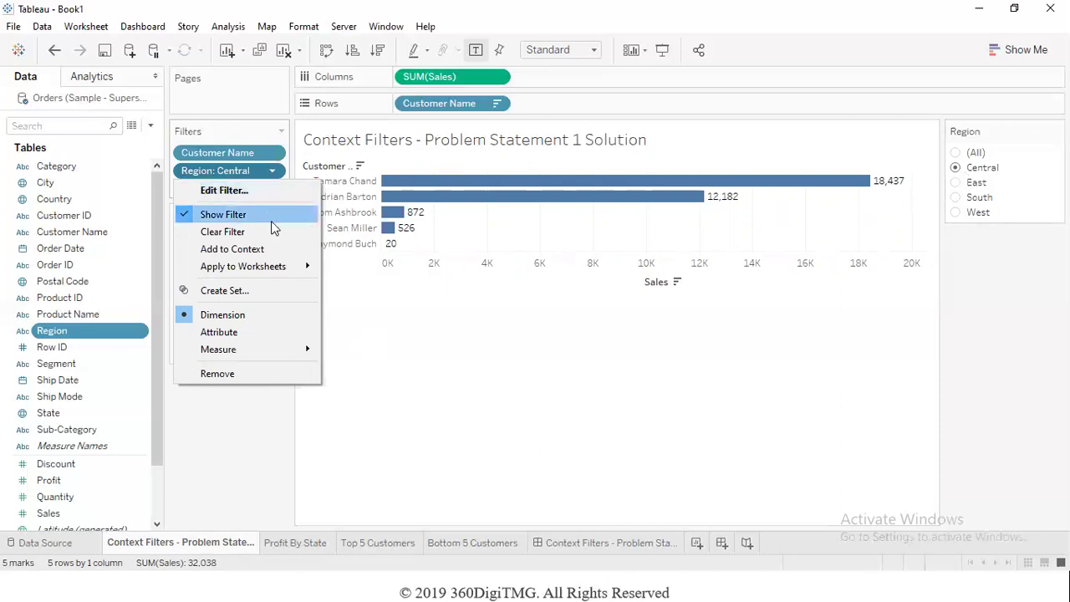
click(278, 250)
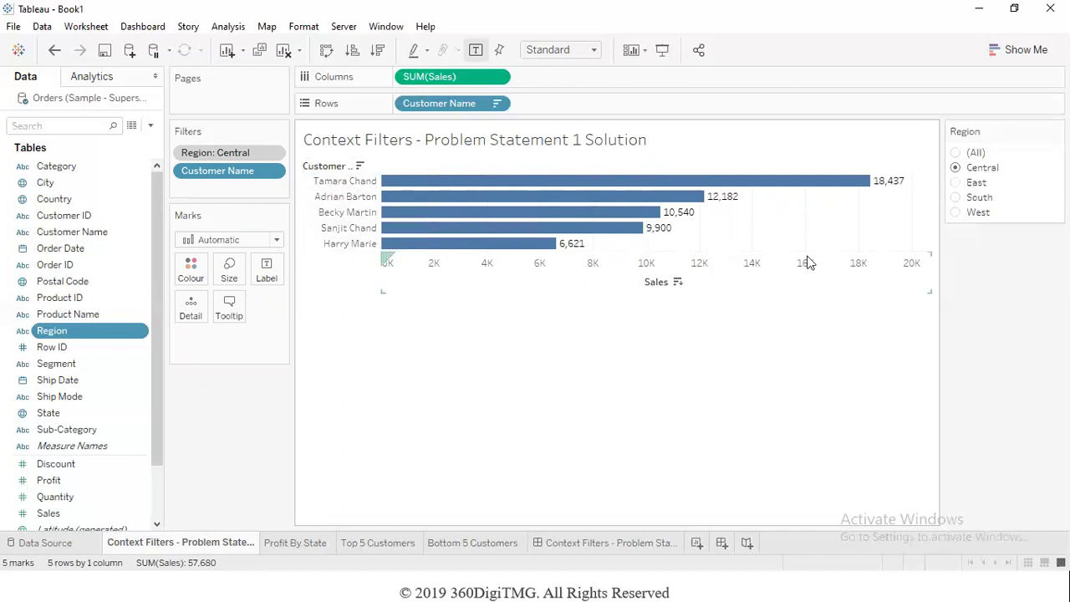
Step: Examine the top five customers for the East and South regions with the context filter applied
click(956, 182)
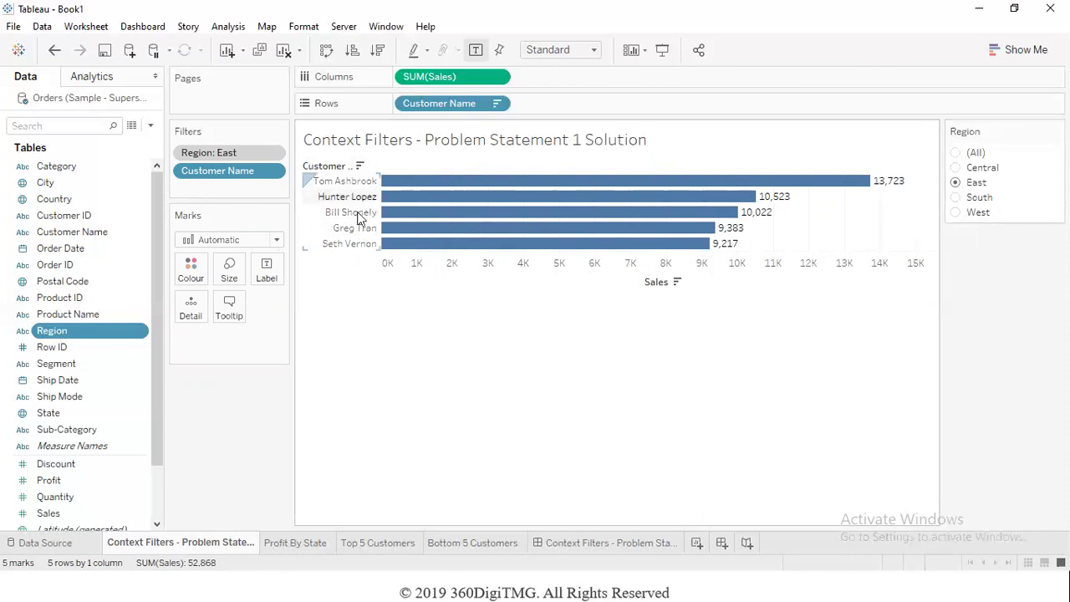
click(957, 198)
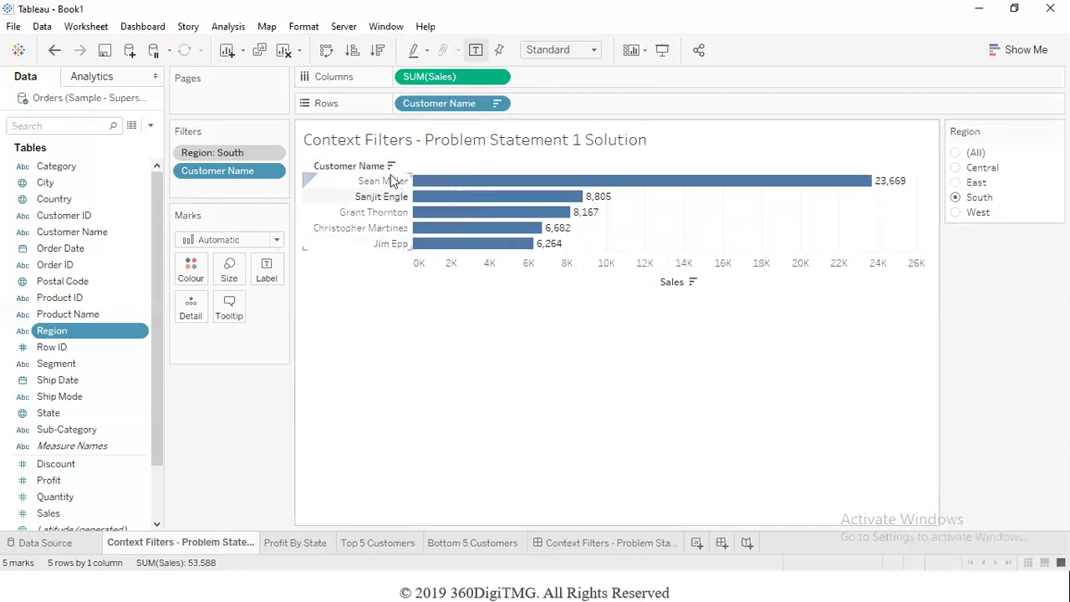
Step: Examine the top five customers for the West region, and switch to the slides to read Problem Statement 2 before returning to Tableau
click(955, 213)
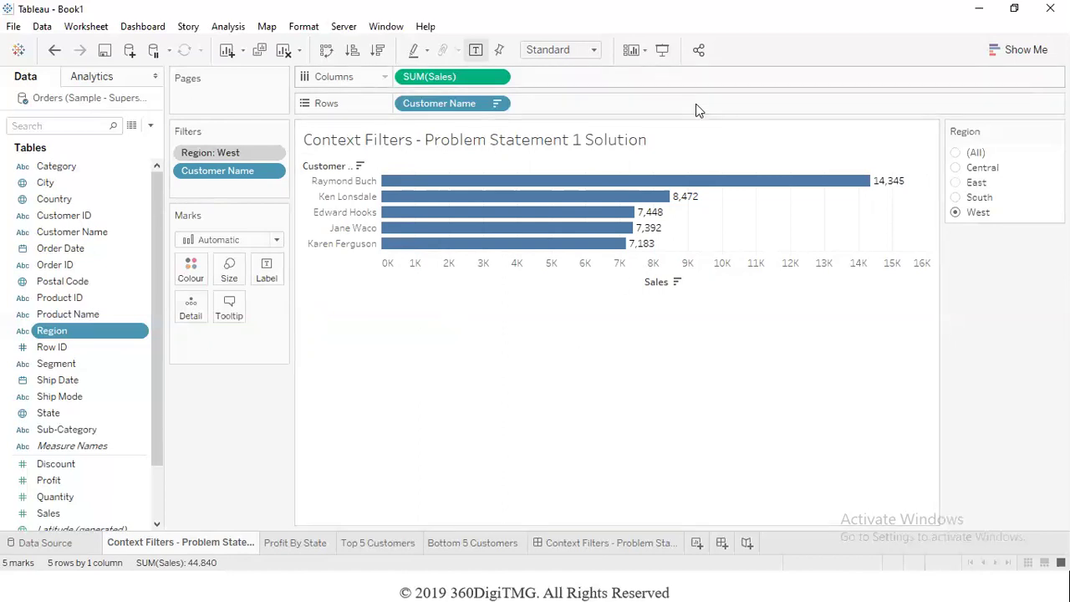
key(alt+Tab)
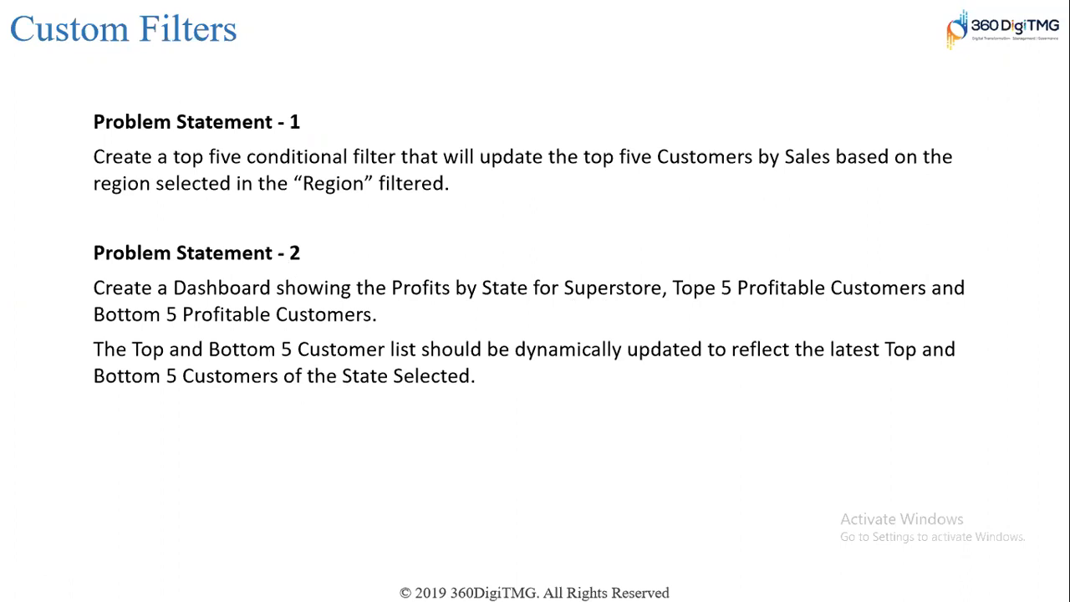
key(alt+Tab)
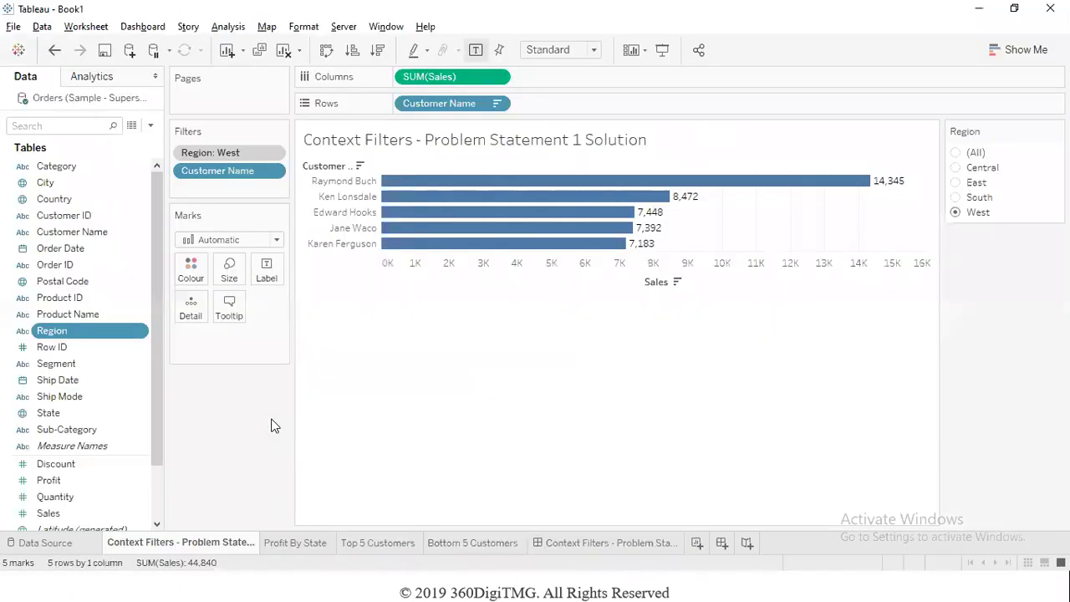
Step: Build a map on the Profit By State sheet with Country and State as detail and Profit as colour
click(295, 543)
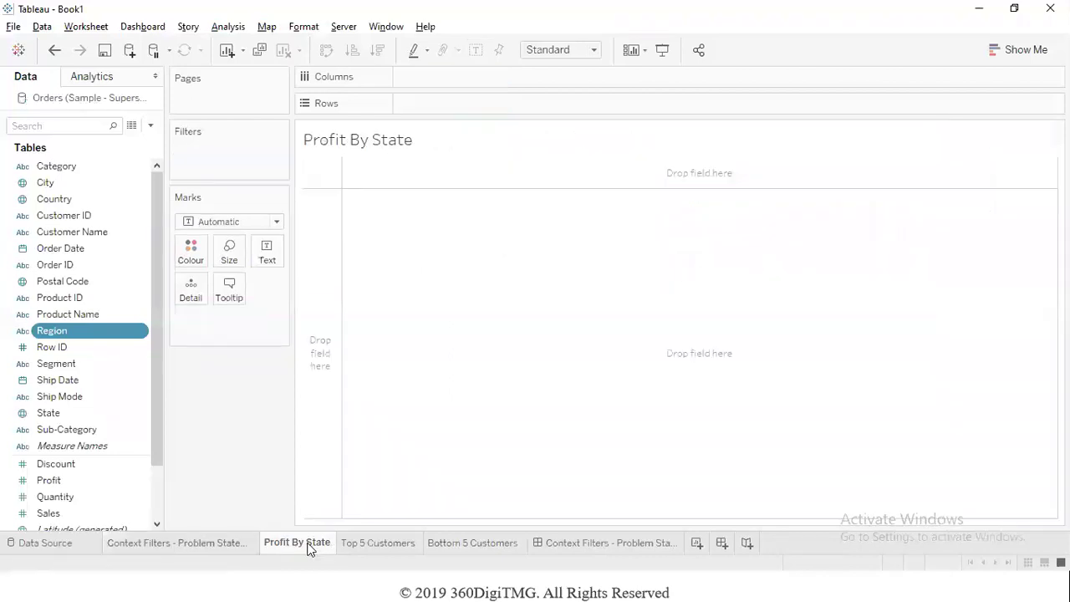
drag(71, 204, 193, 294)
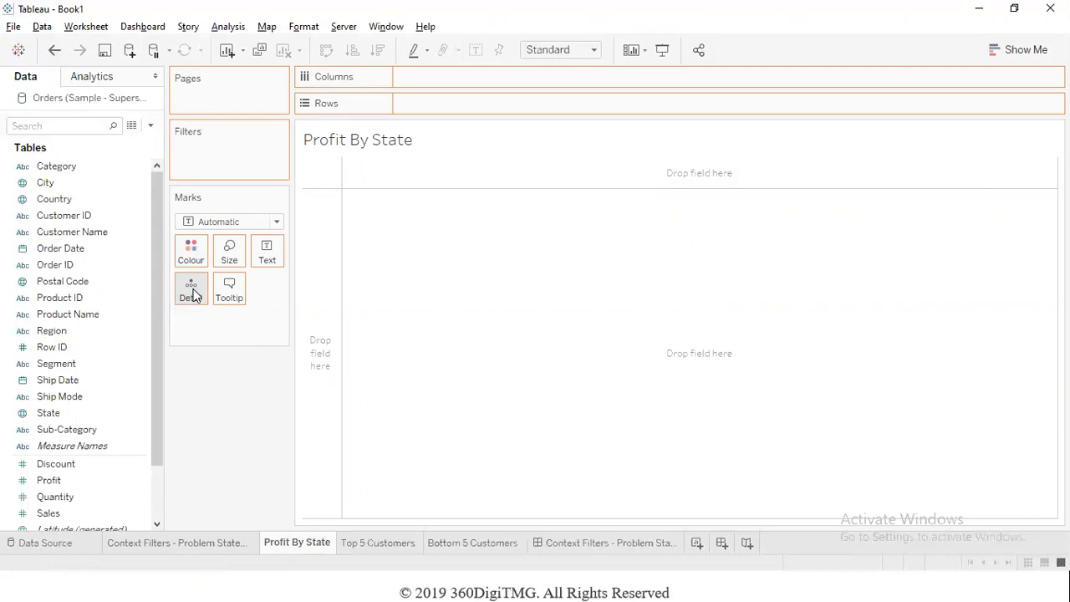
drag(188, 358, 188, 361)
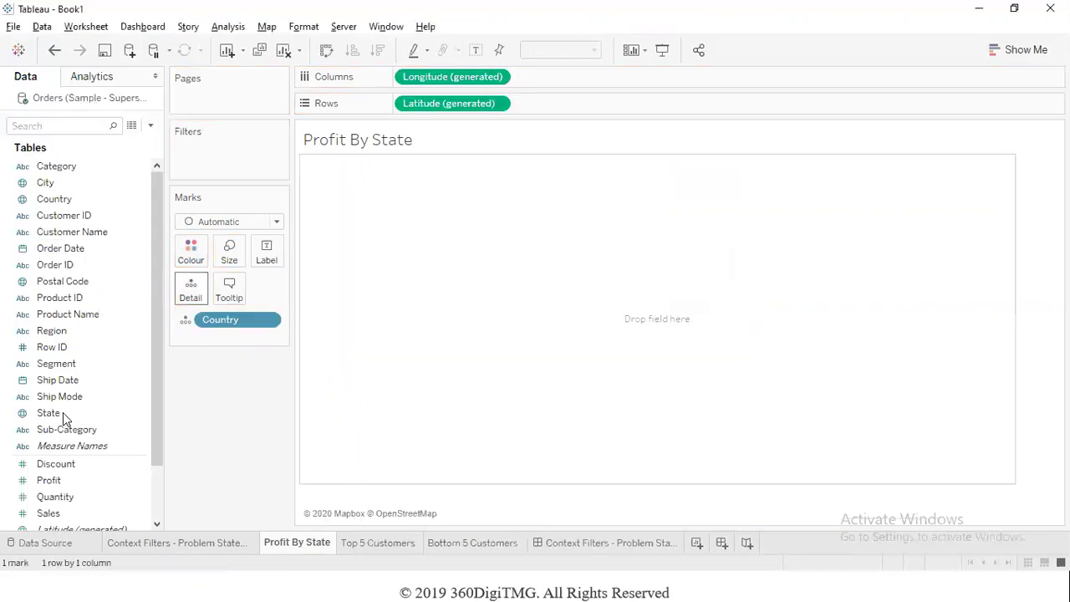
drag(62, 412, 186, 289)
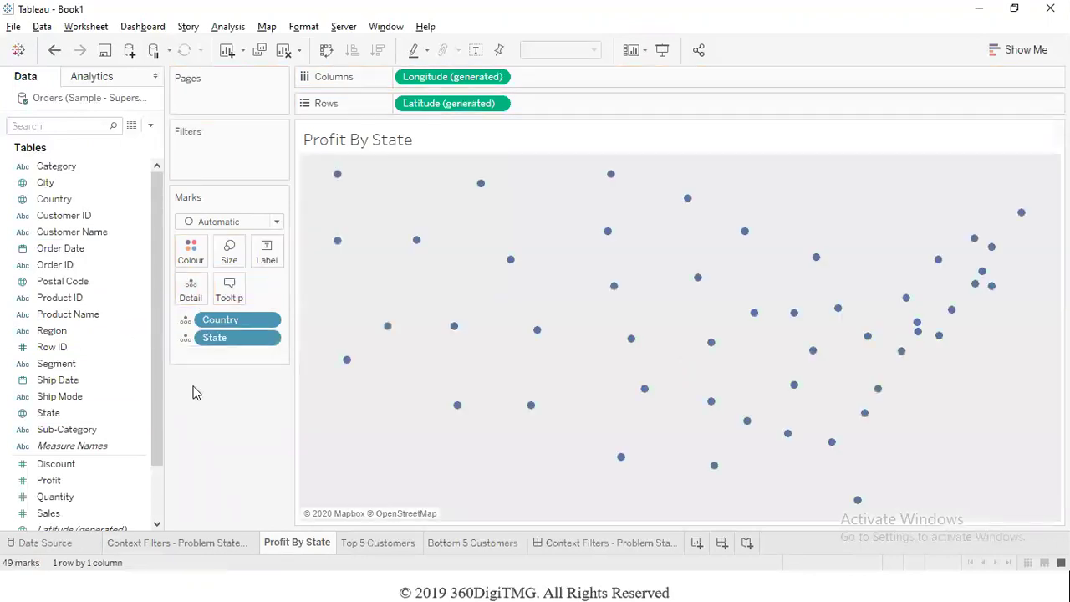
drag(153, 385, 154, 470)
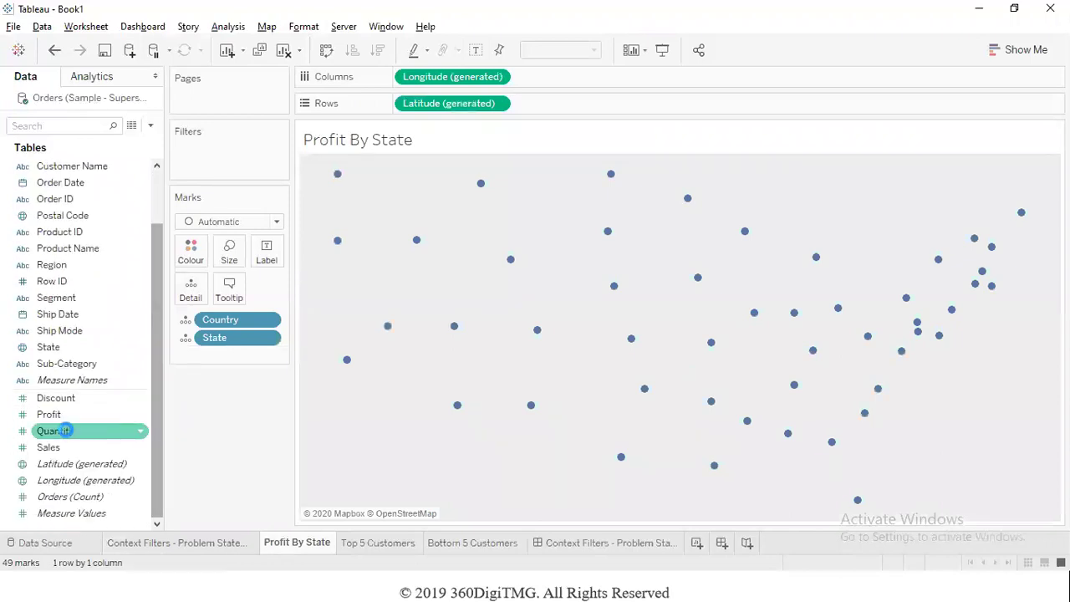
drag(57, 414, 191, 249)
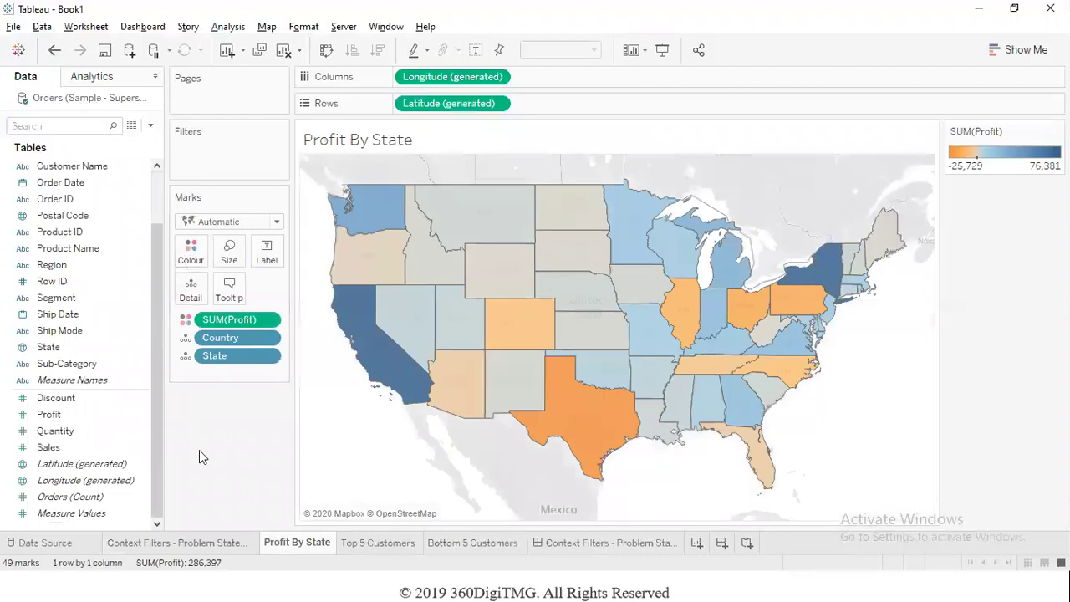
Step: On the Top 5 Customers sheet, chart Profit as columns against Customer Name as rows, sorted in descending order
click(376, 545)
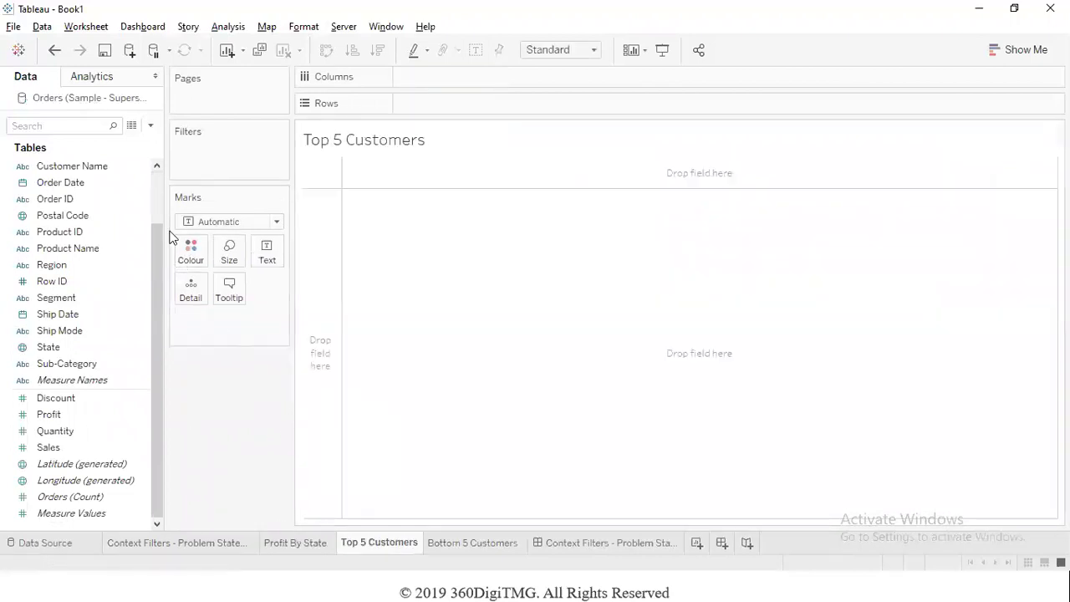
drag(91, 163, 450, 102)
drag(72, 408, 446, 75)
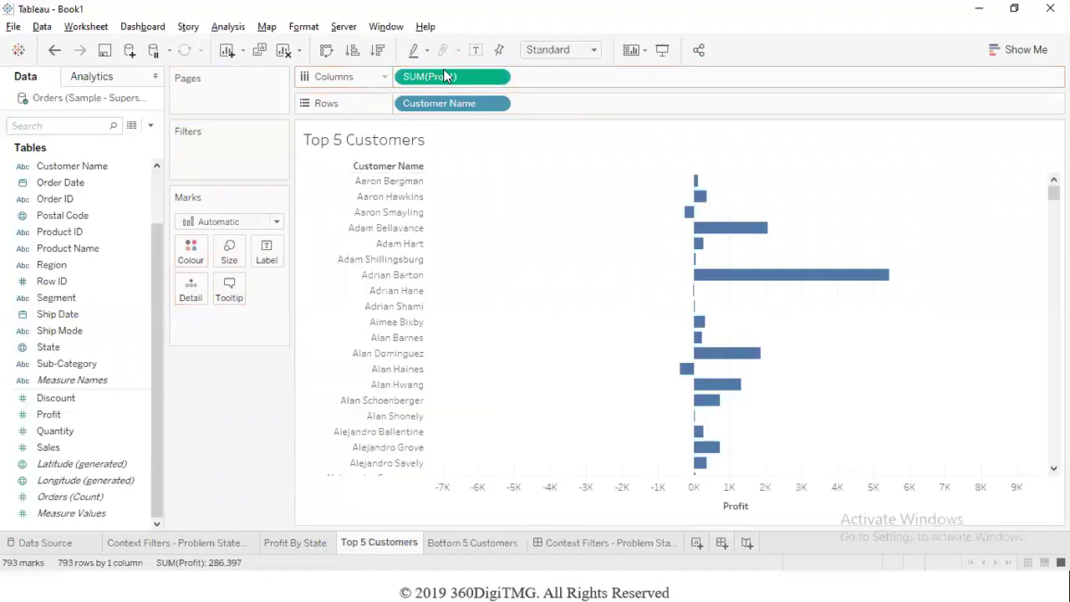
click(378, 50)
Step: Filter Customer Name to the top 5 by sum of Profit and colour the bars by Profit
drag(98, 167, 237, 153)
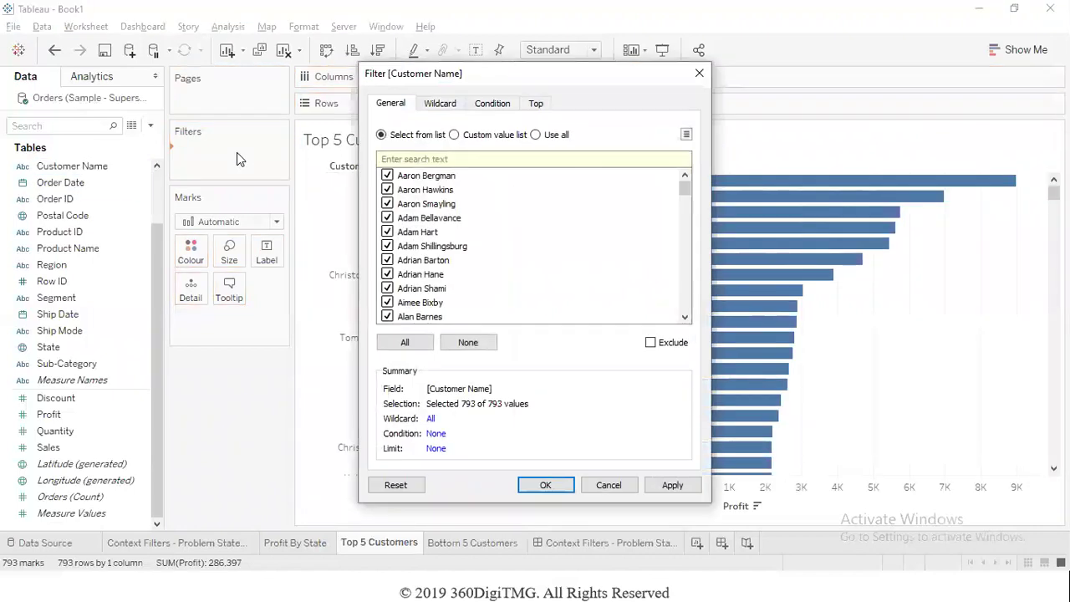
click(537, 104)
click(382, 144)
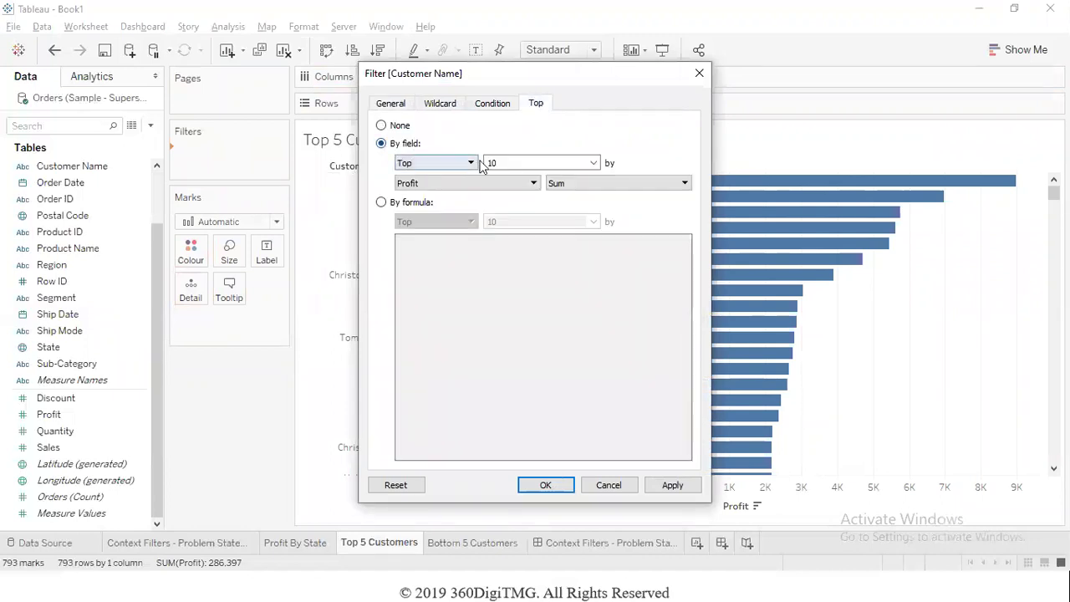
text(5)
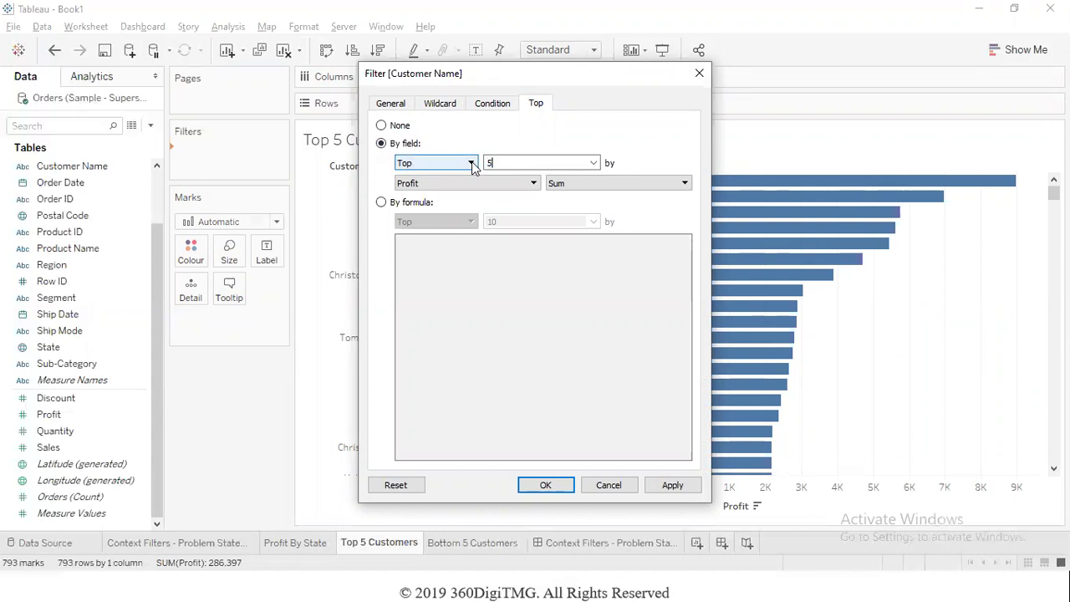
click(548, 485)
click(84, 415)
drag(188, 263, 191, 251)
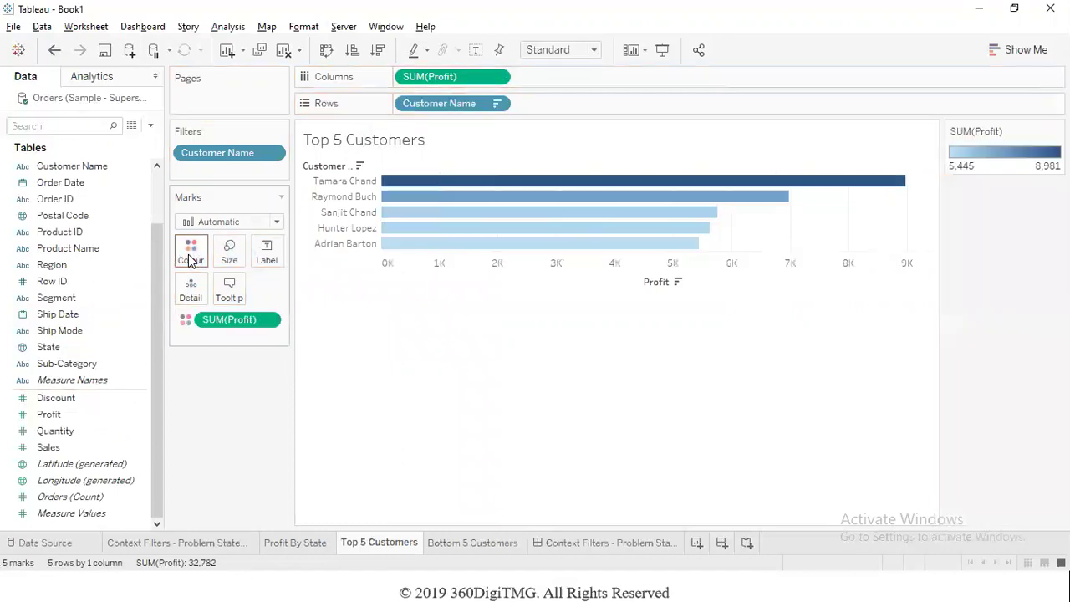
Step: On the Bottom 5 Customers sheet, chart Profit as columns against Customer Name as rows, sorted in descending order
click(456, 544)
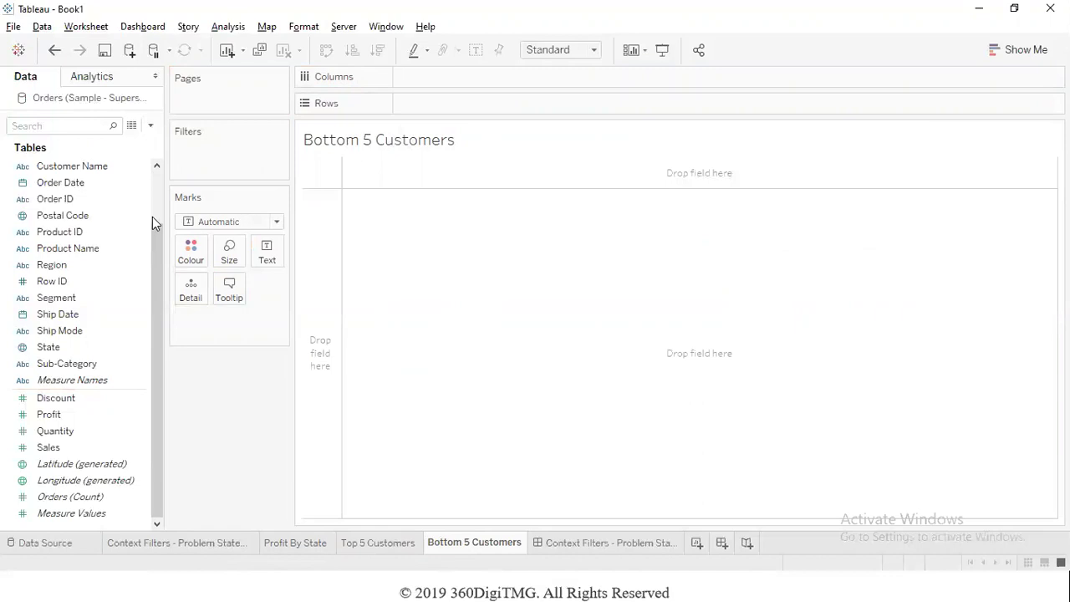
drag(72, 166, 459, 102)
drag(75, 413, 431, 78)
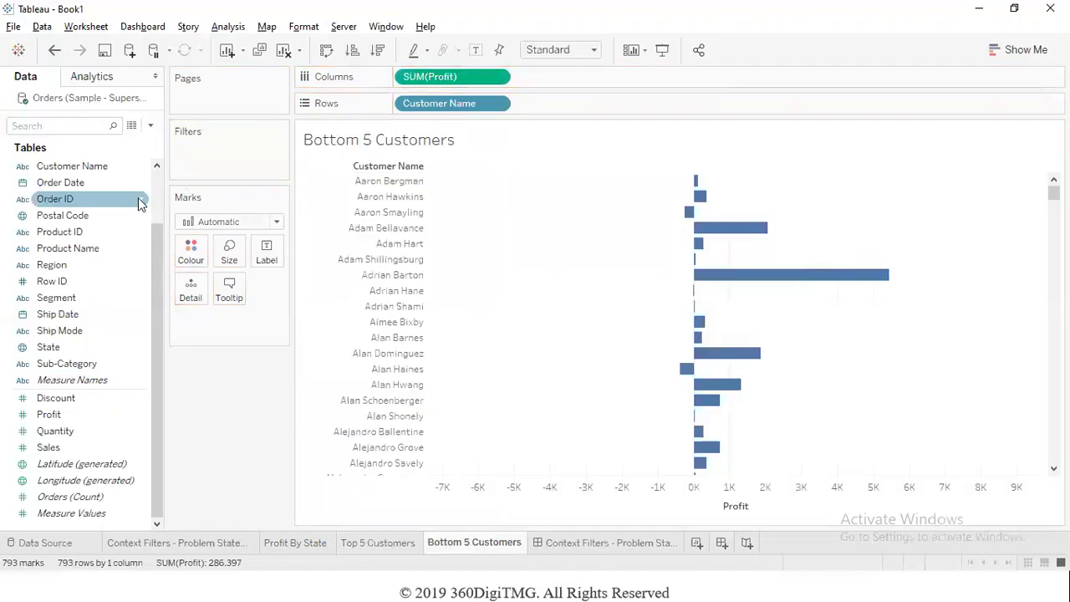
click(378, 51)
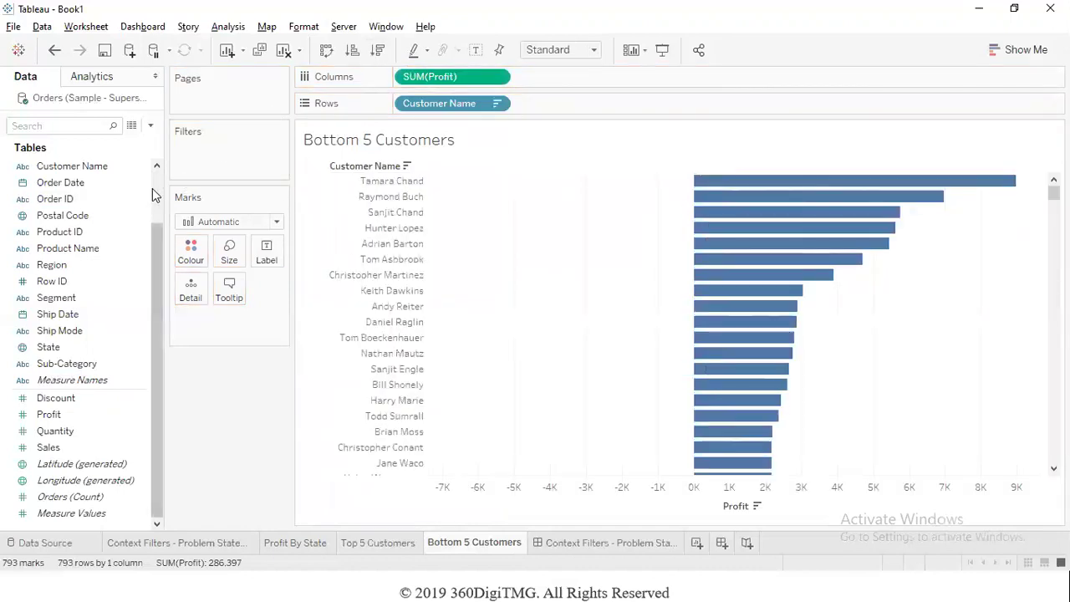
Step: Filter Customer Name to the bottom 5 by sum of Profit and colour the bars by Profit
drag(98, 167, 231, 160)
click(539, 104)
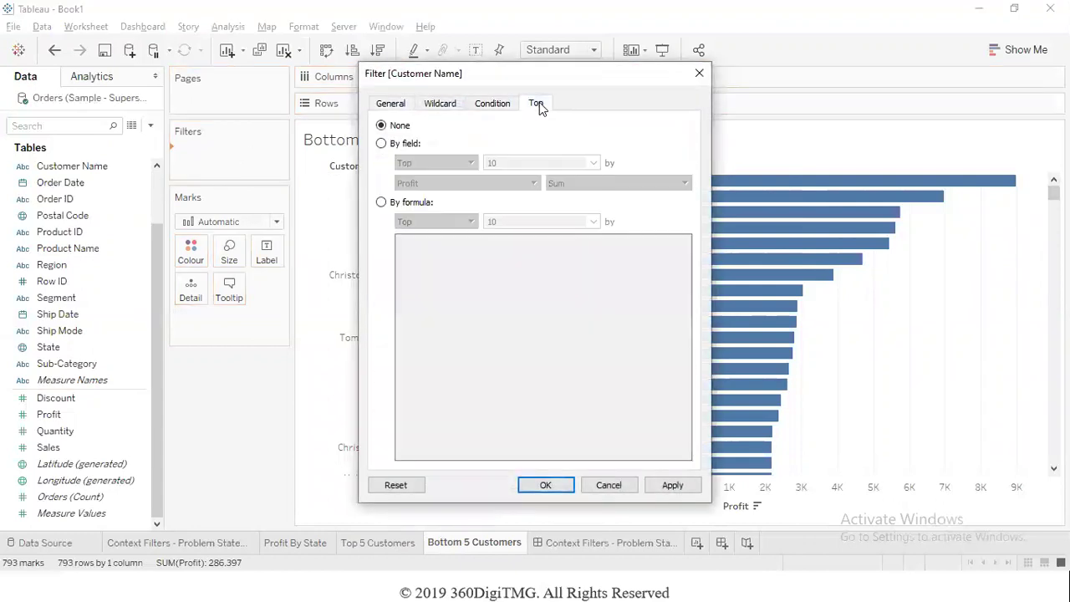
click(403, 144)
click(432, 162)
click(421, 184)
click(513, 162)
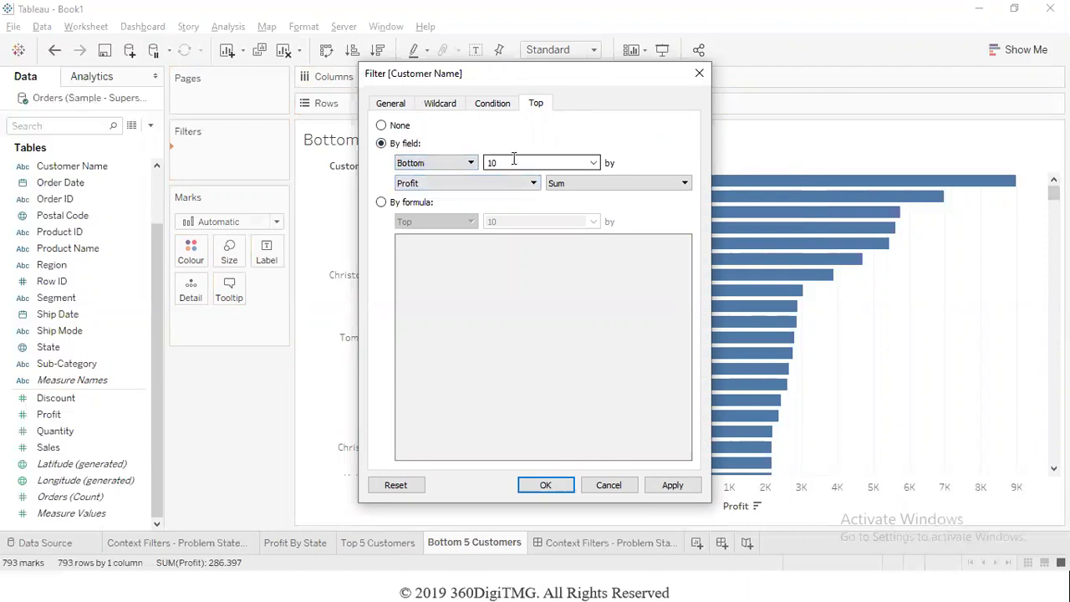
drag(513, 162, 482, 167)
text(5)
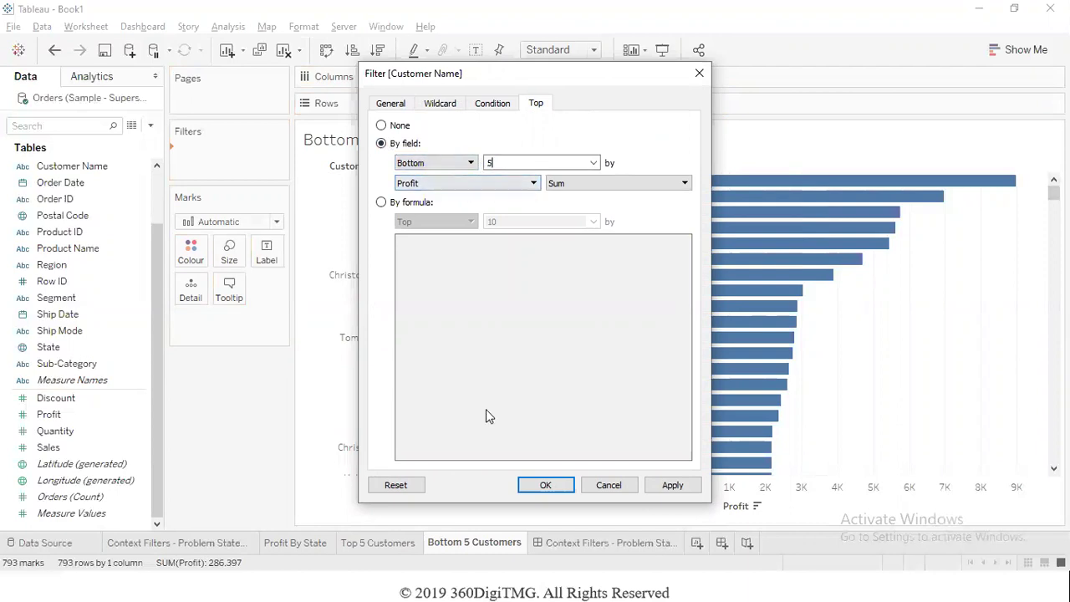
click(539, 486)
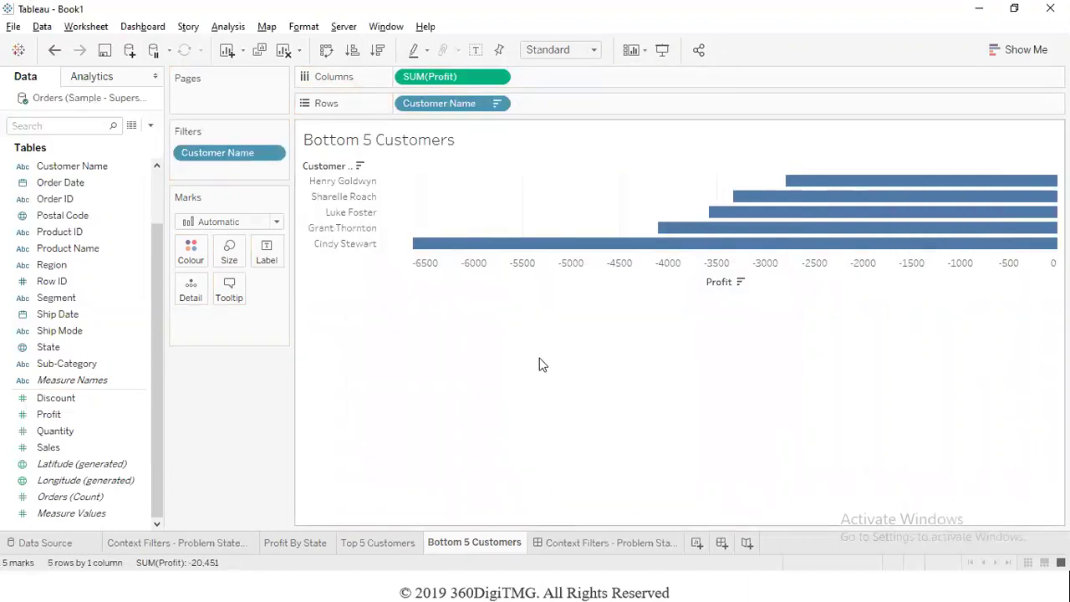
drag(78, 413, 192, 255)
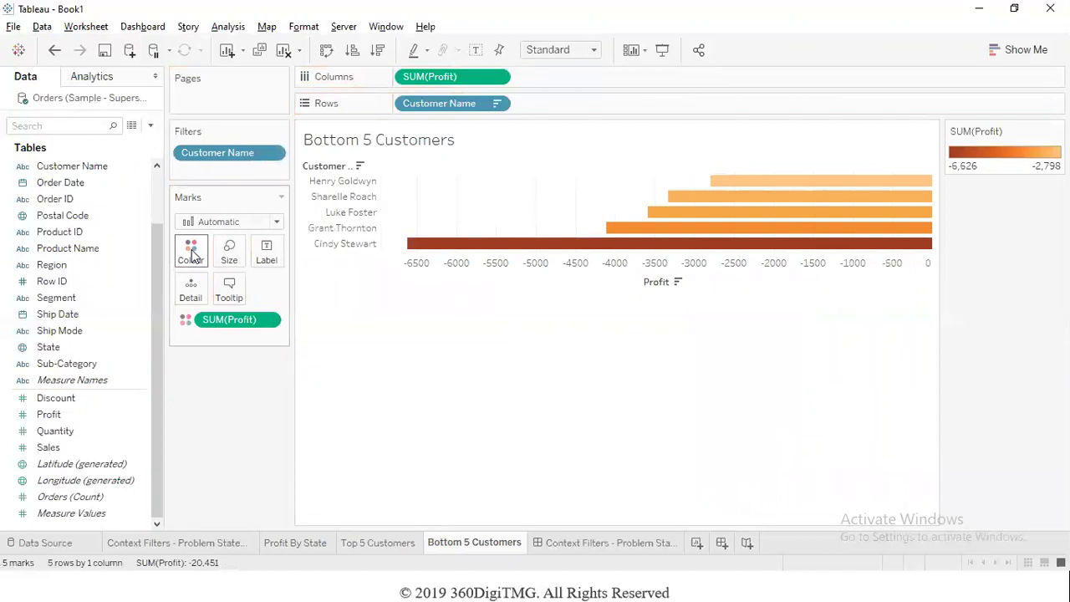
Step: Open the Problem Statement 2 dashboard and set its size to Automatic
click(627, 544)
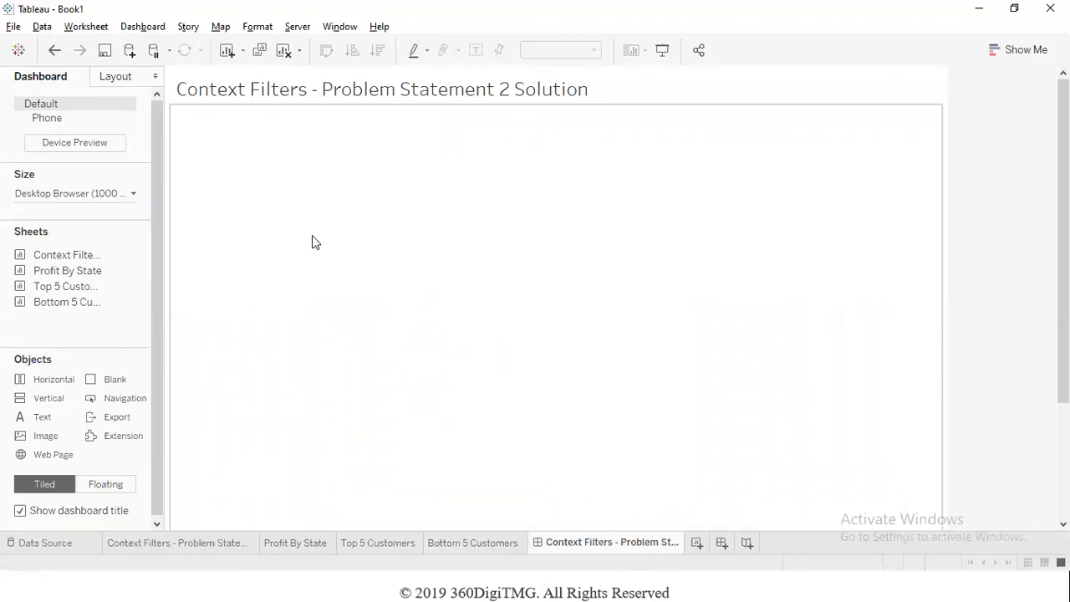
click(76, 195)
click(67, 222)
click(63, 248)
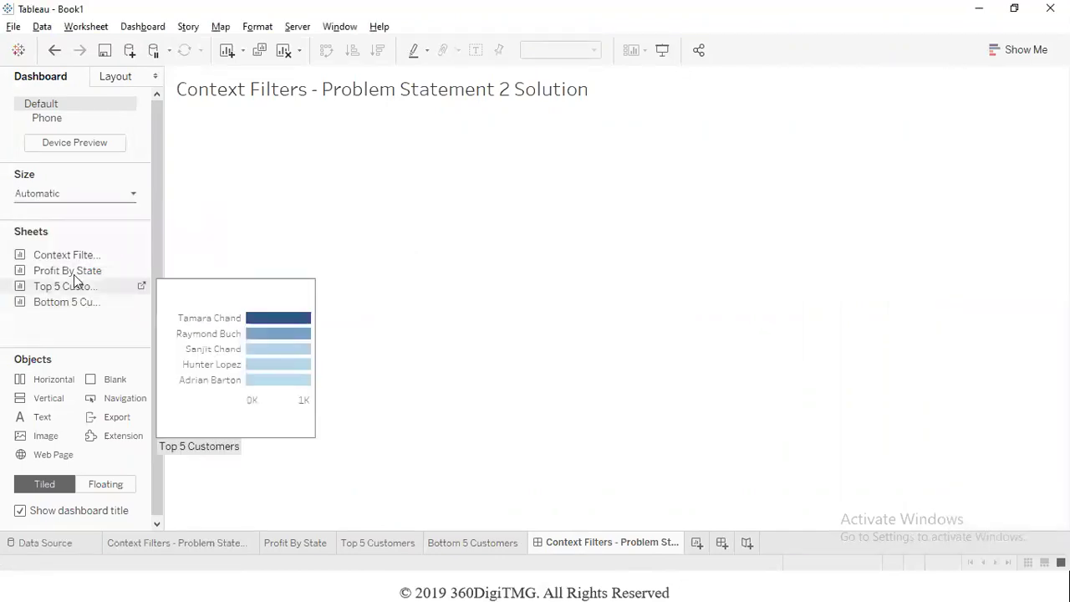
Step: Place Profit By State on the dashboard with Top 5 Customers and Bottom 5 Customers side by side beneath it, and make the map area taller
drag(66, 271, 337, 152)
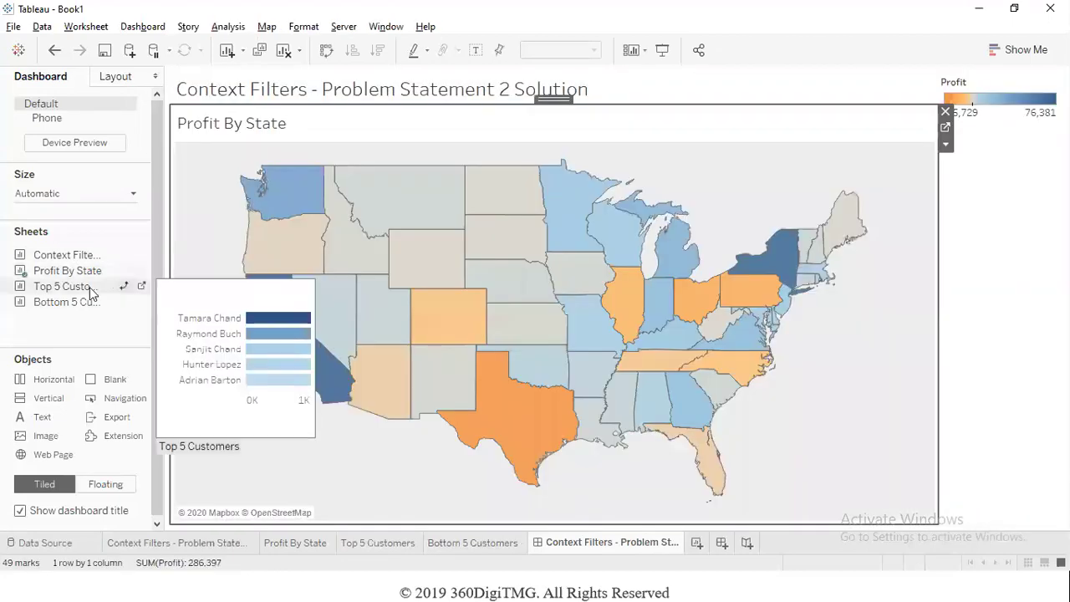
drag(70, 288, 42, 305)
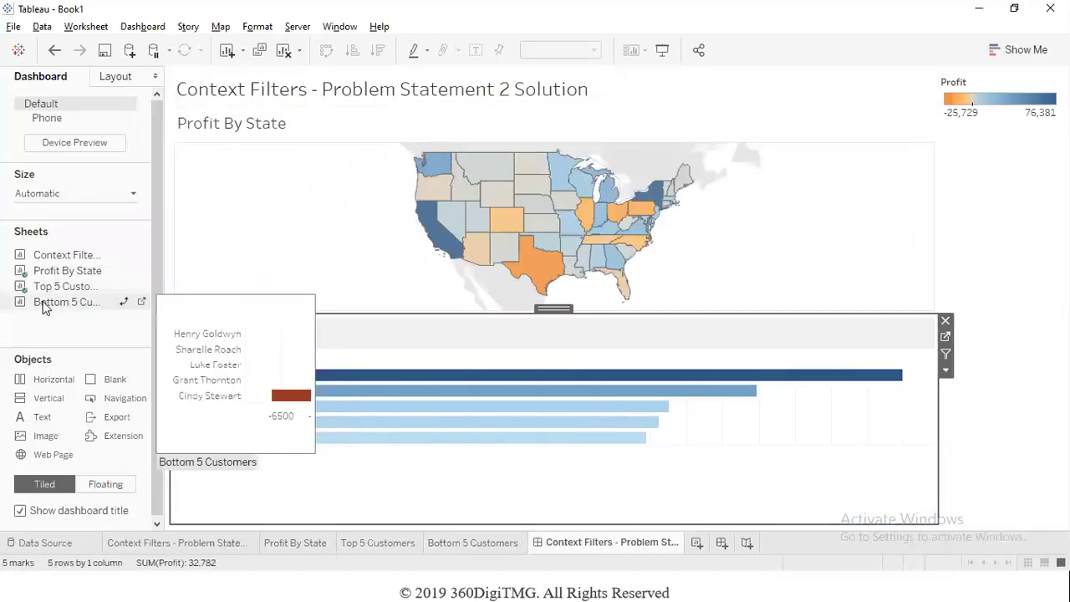
drag(669, 411, 696, 422)
click(388, 253)
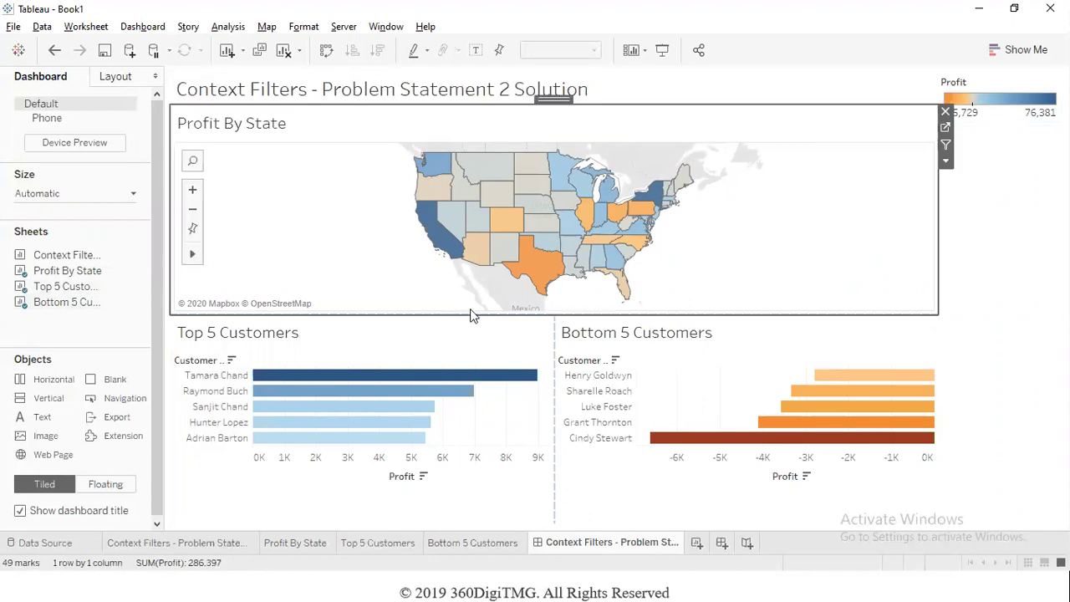
drag(480, 311, 485, 349)
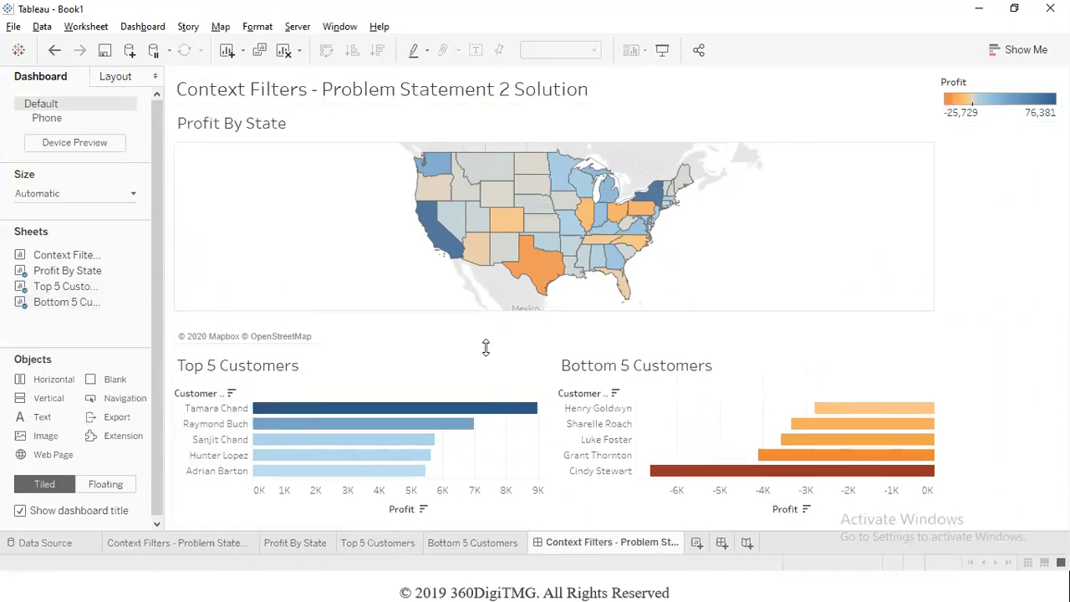
Step: Set the Top 5 Customers and Bottom 5 Customers charts on the dashboard to fit Entire View
click(425, 377)
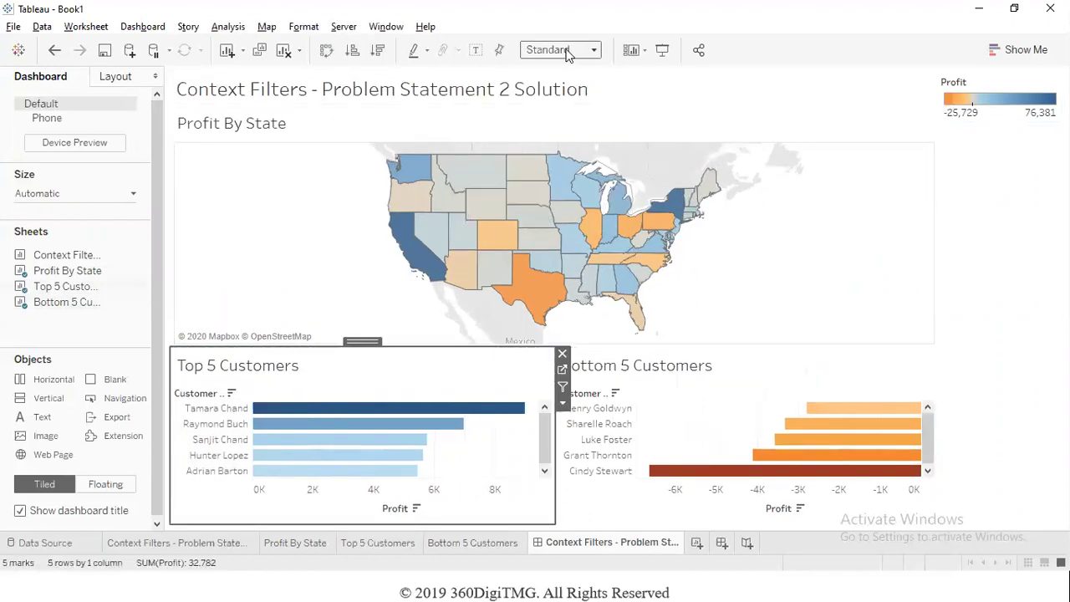
click(566, 51)
click(560, 105)
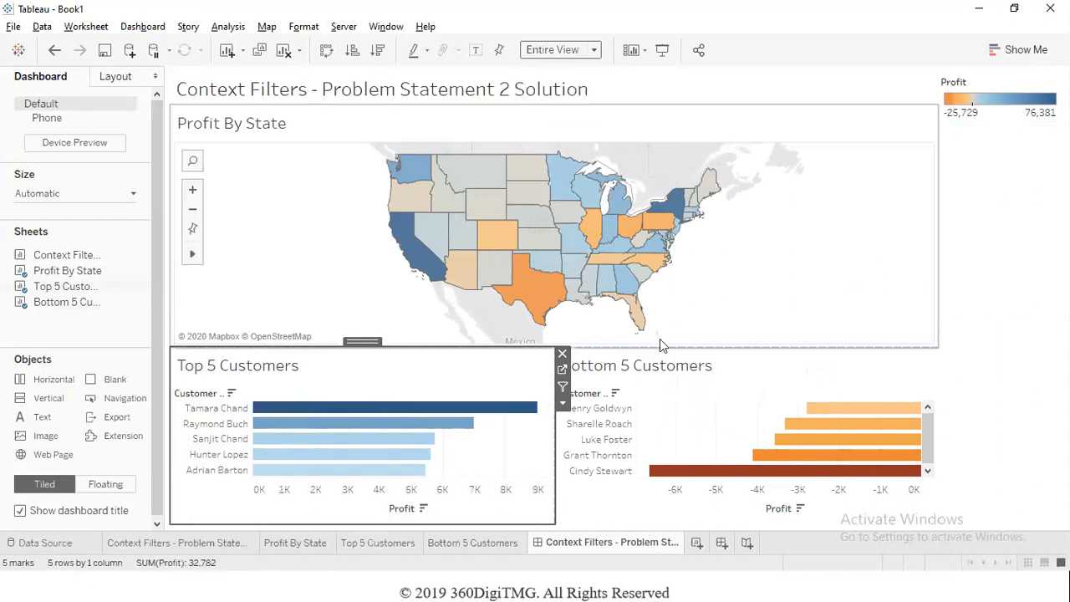
click(694, 401)
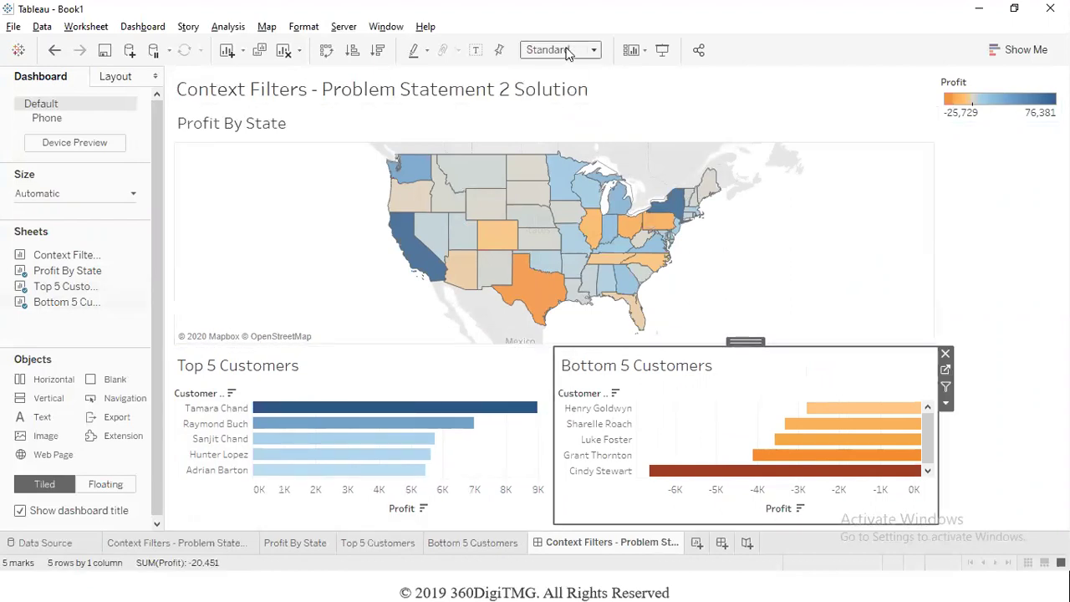
click(566, 51)
click(560, 105)
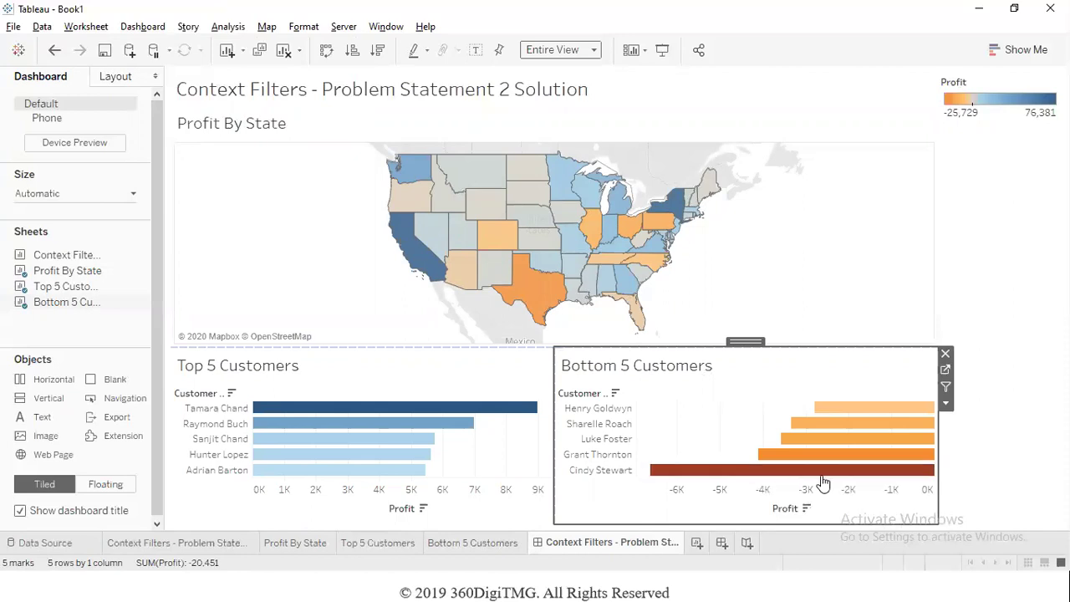
Step: Use the Profit By State map as a filter for the other dashboard sheets
click(775, 277)
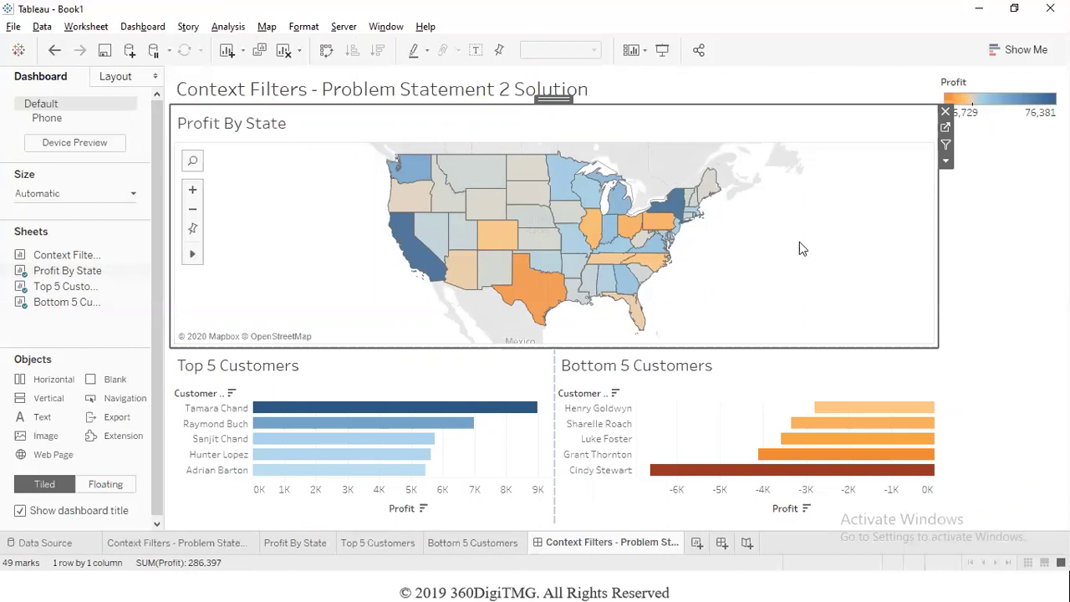
click(946, 146)
mouse_move(406, 252)
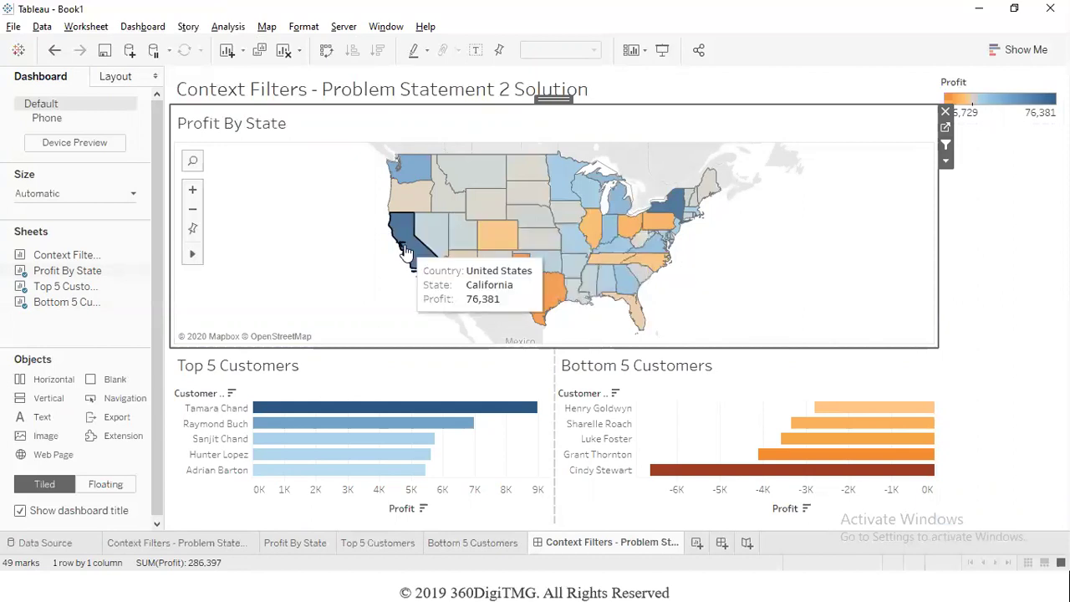
Step: Filter the dashboard by California on the Profit By State map, examine the customer bars in both charts, and clear the selection
click(406, 253)
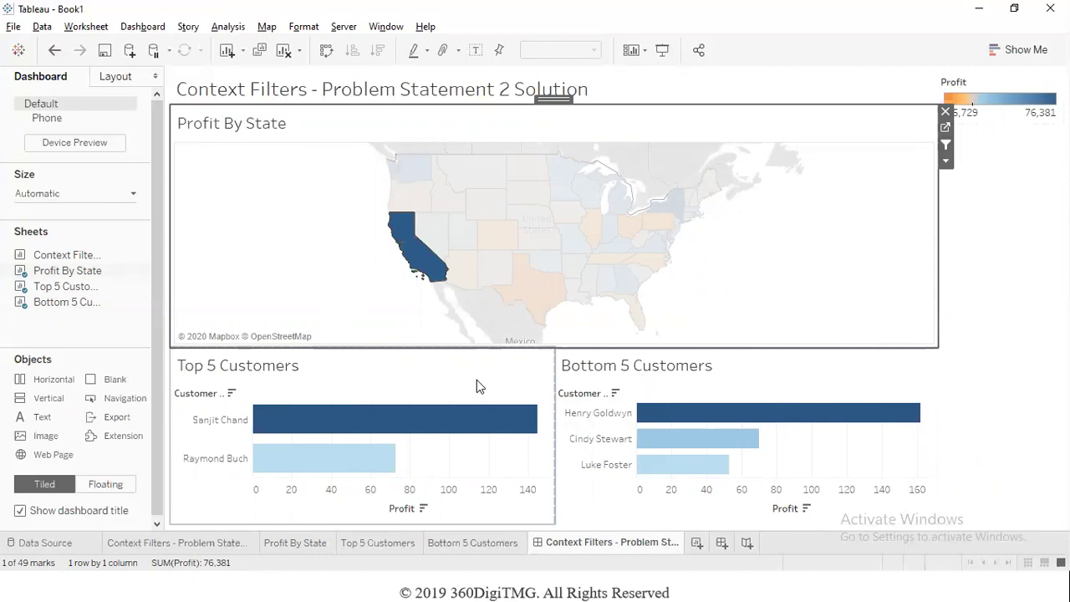
mouse_move(468, 418)
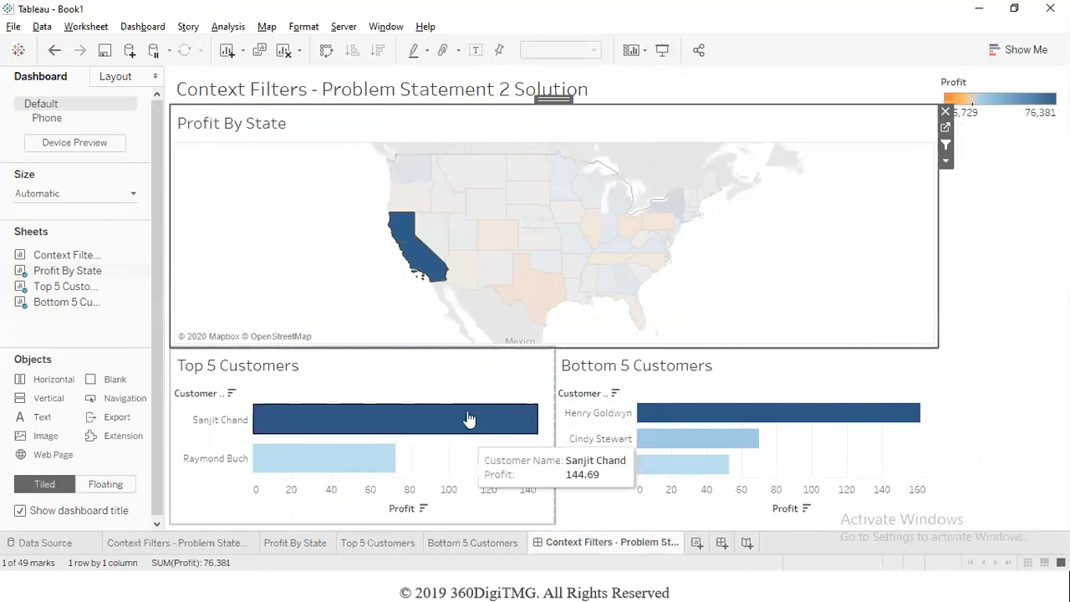
mouse_move(408, 251)
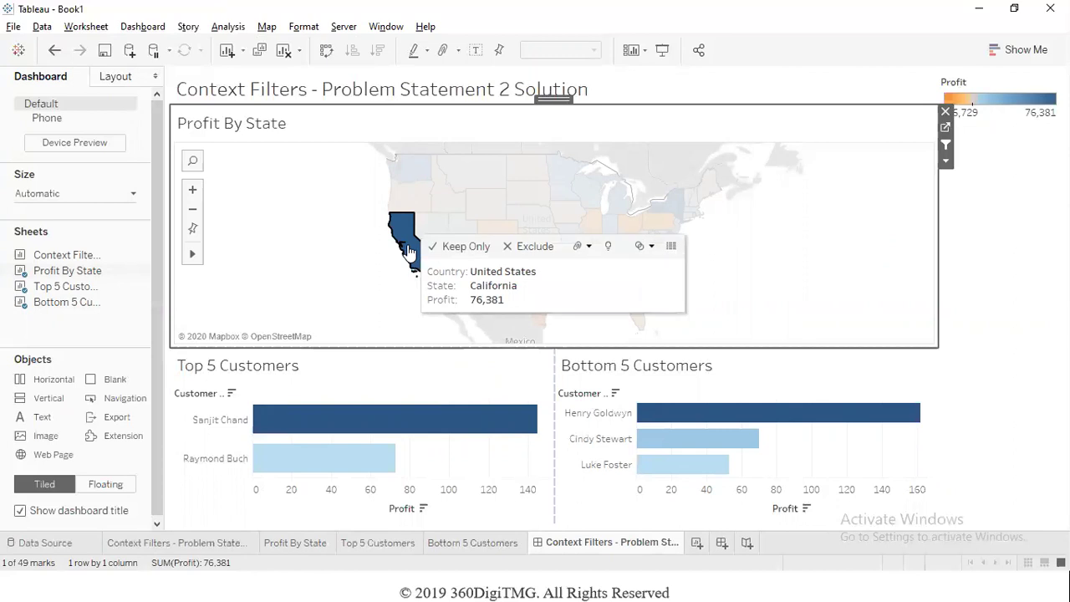
click(372, 276)
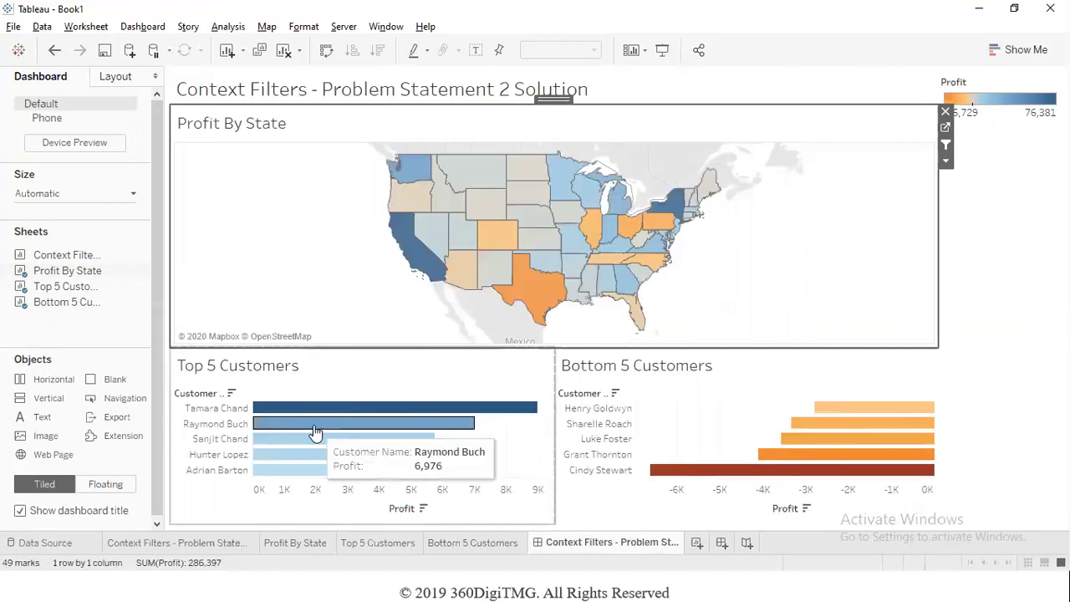
click(412, 262)
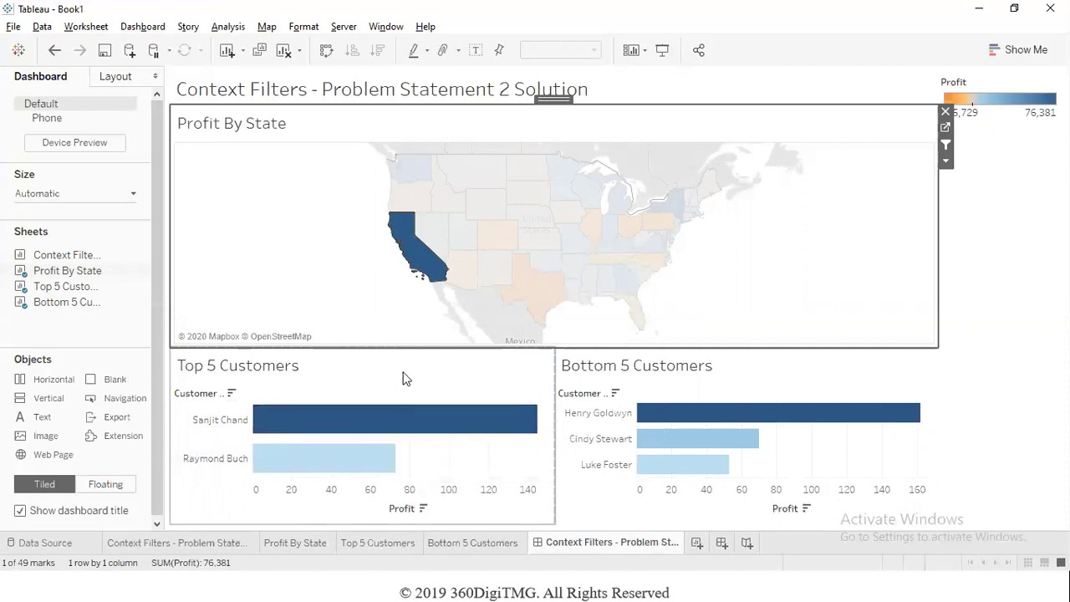
mouse_move(331, 425)
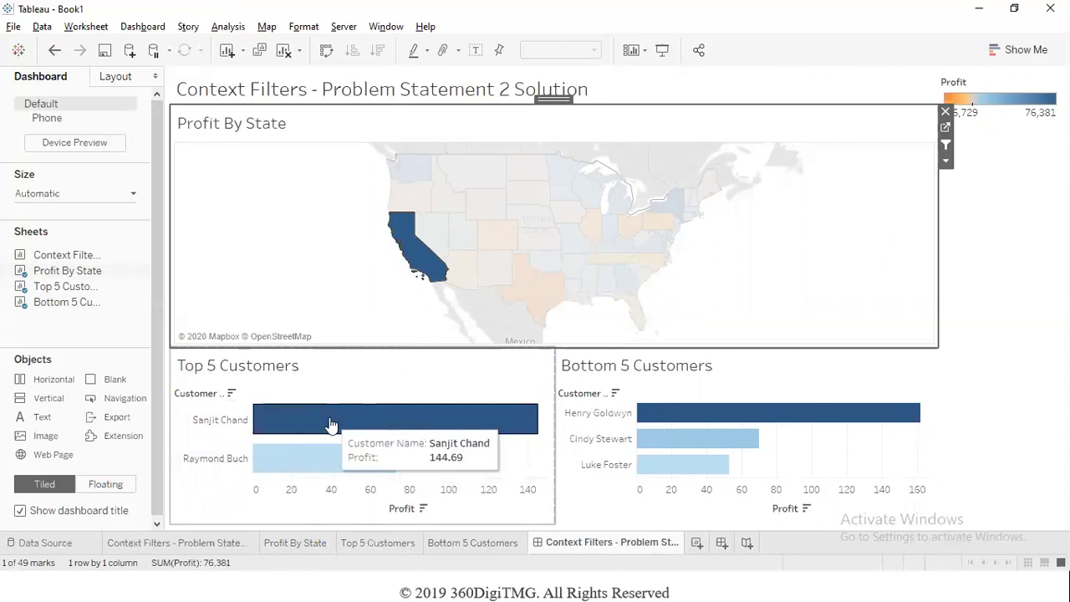
mouse_move(314, 459)
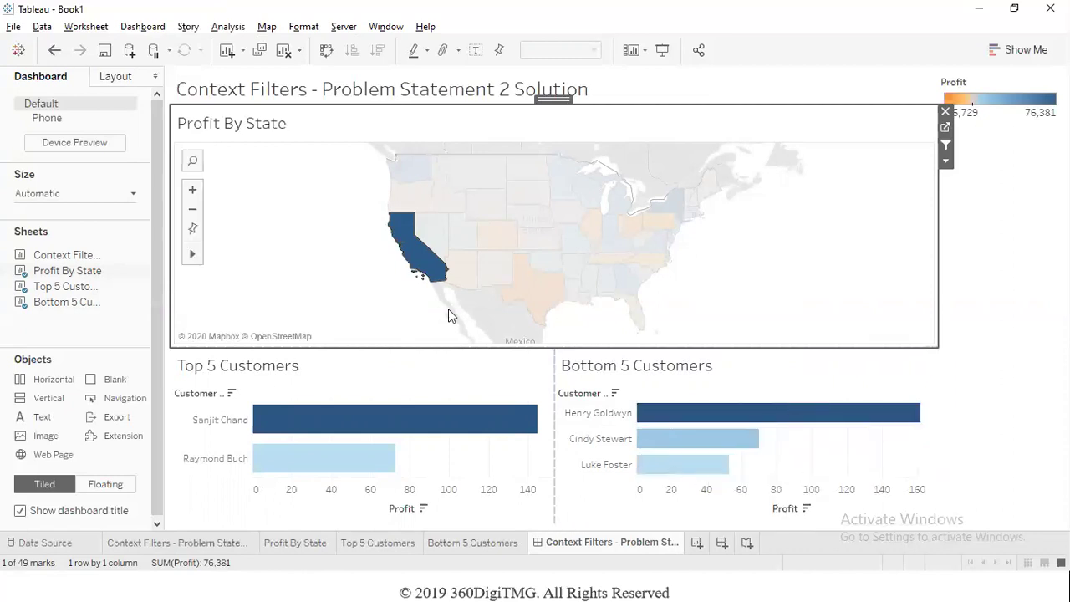
click(363, 288)
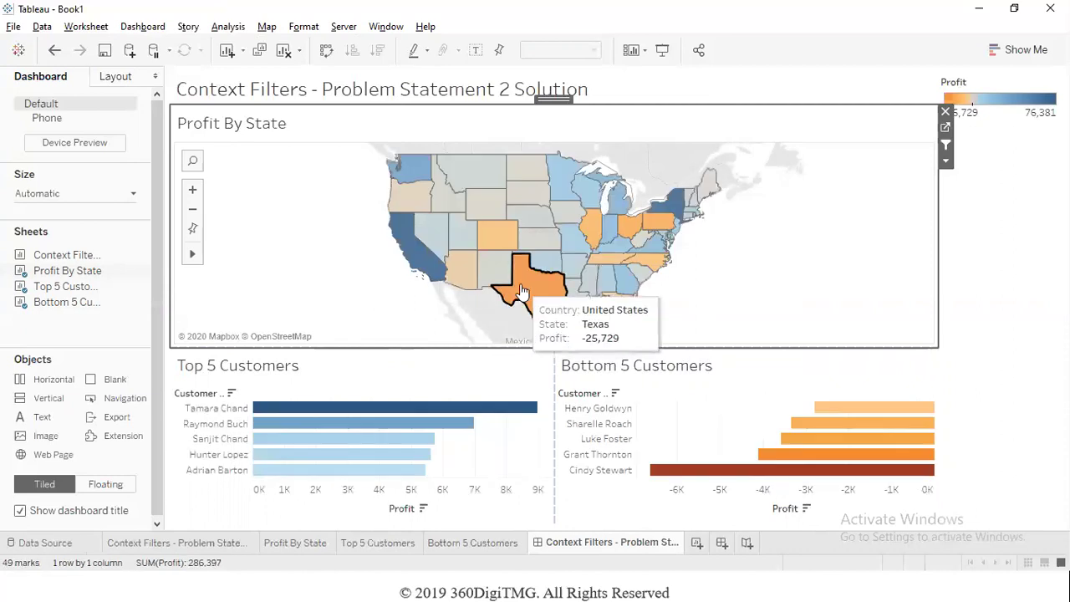
Step: Select Texas on the Profit By State map to check the filtered customer profits in Top 5 Customers, and clear the selection
click(521, 290)
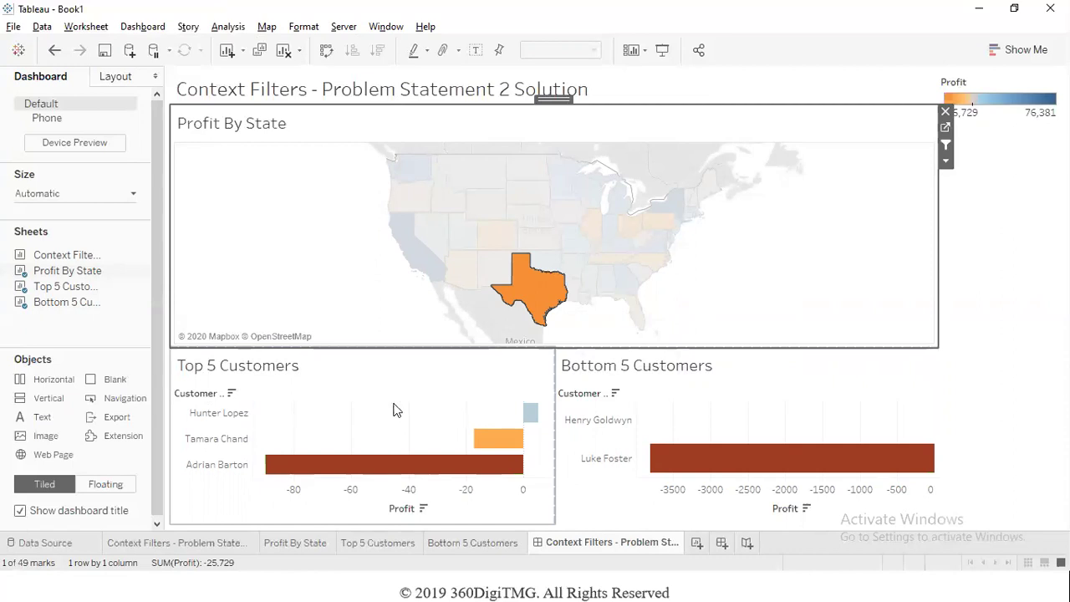
mouse_move(472, 441)
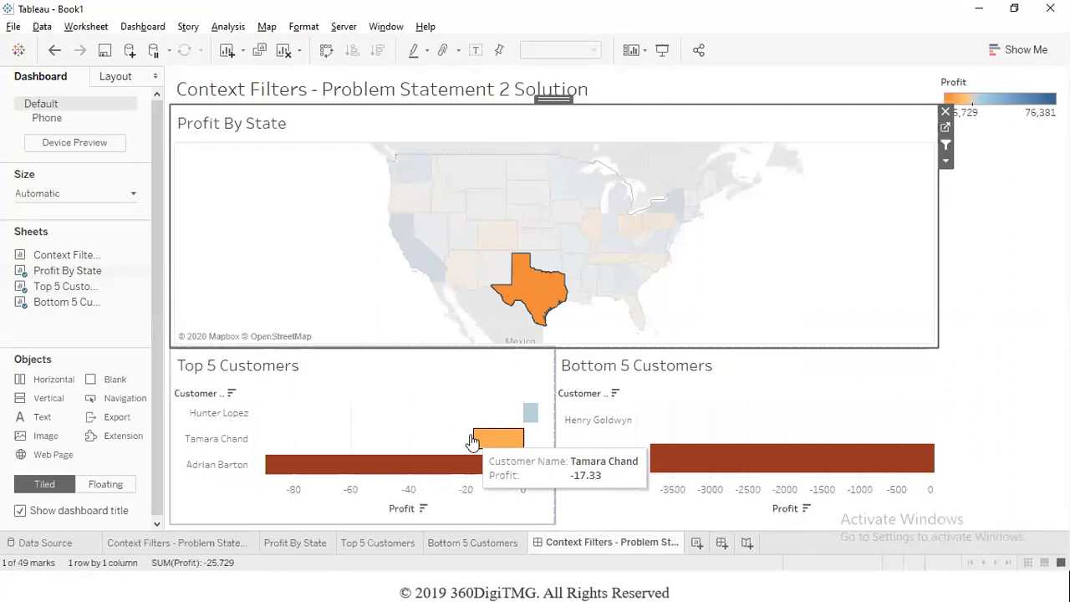
mouse_move(411, 465)
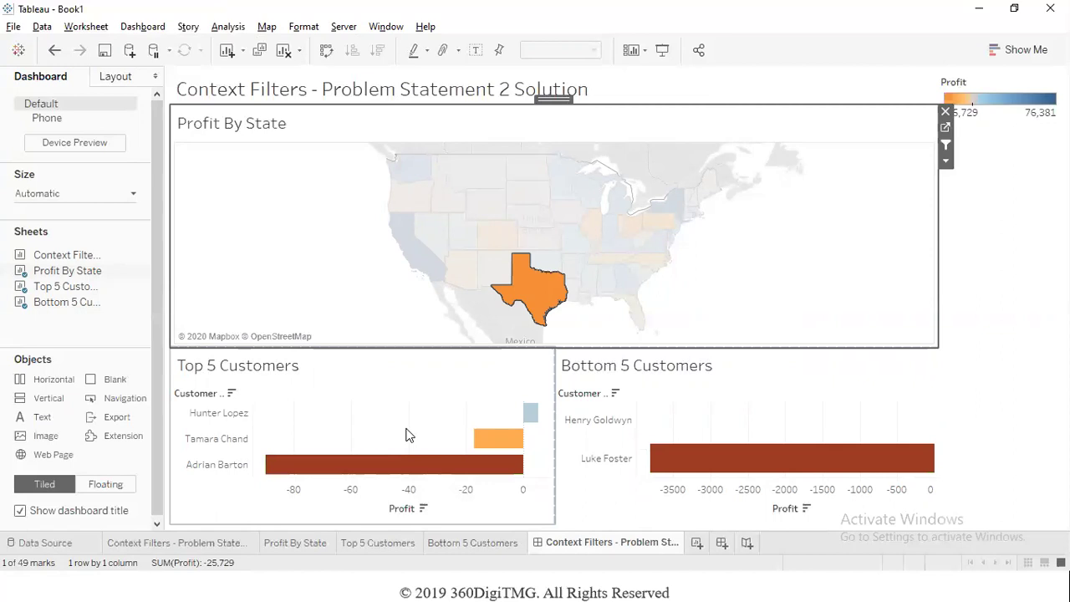
mouse_move(524, 308)
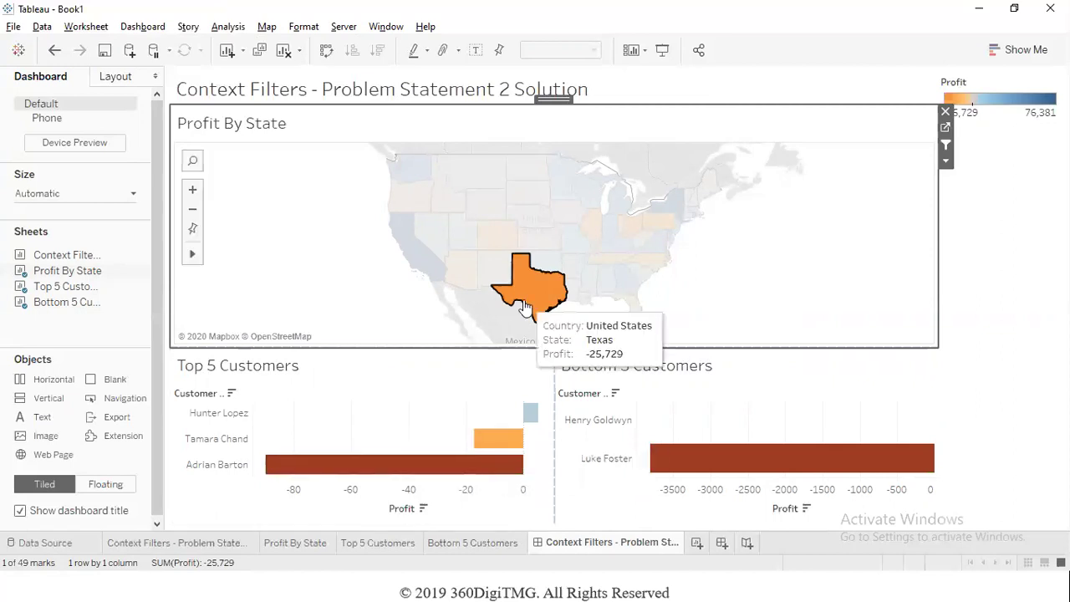
click(357, 296)
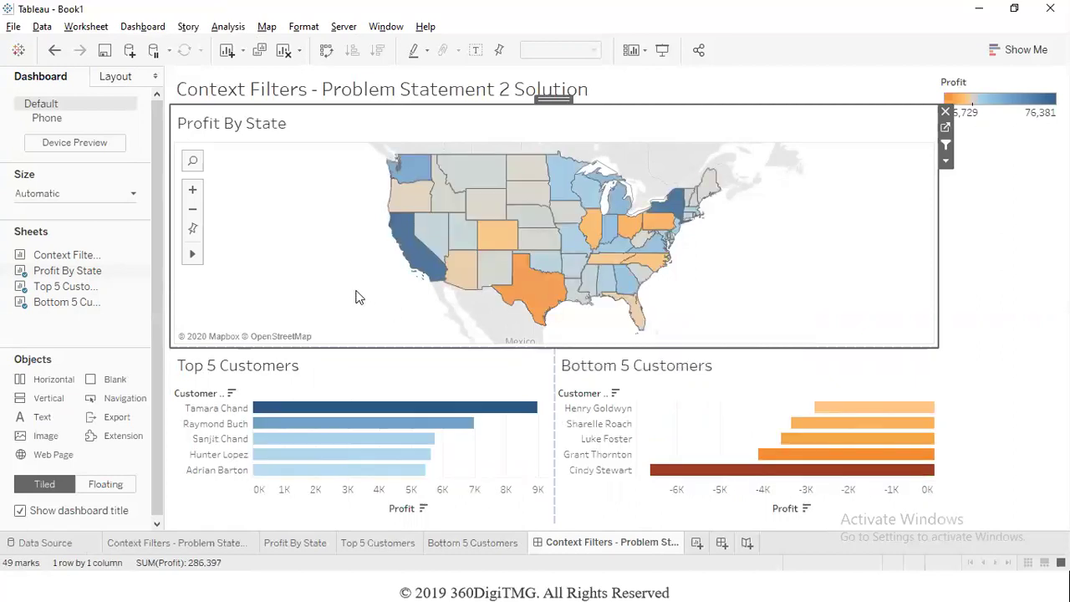
Step: Recheck how many customers Top 5 and Bottom 5 Customers list for California, and restore the unfiltered map
click(409, 259)
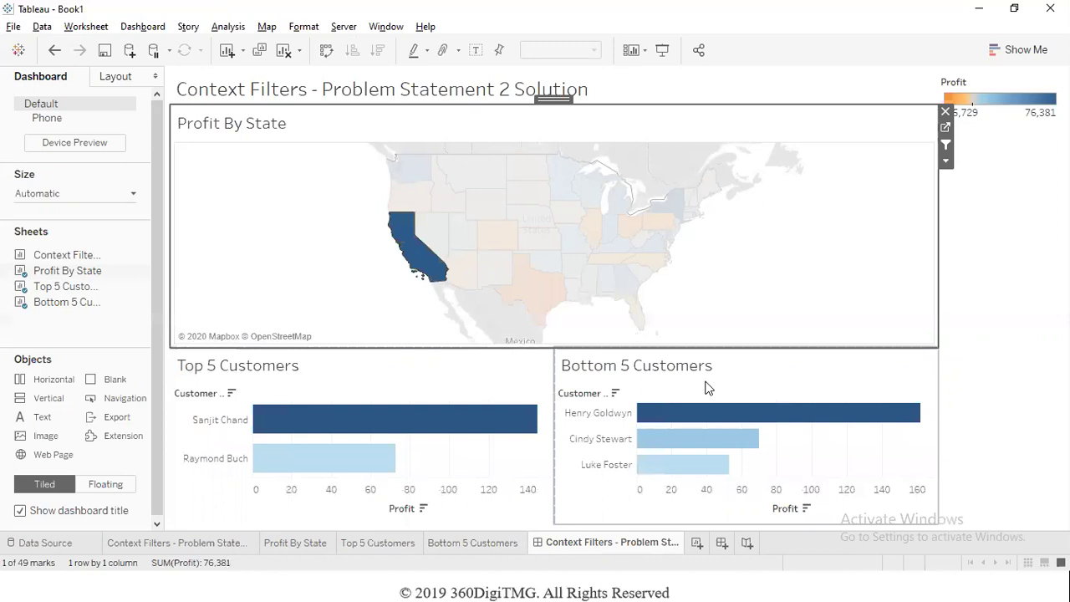
mouse_move(411, 260)
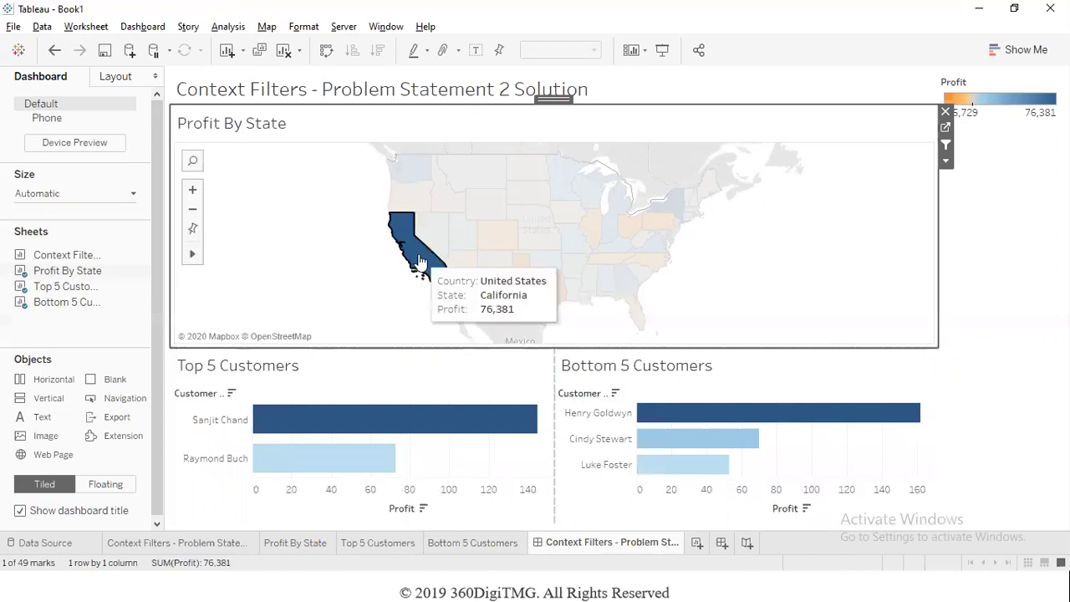
click(368, 281)
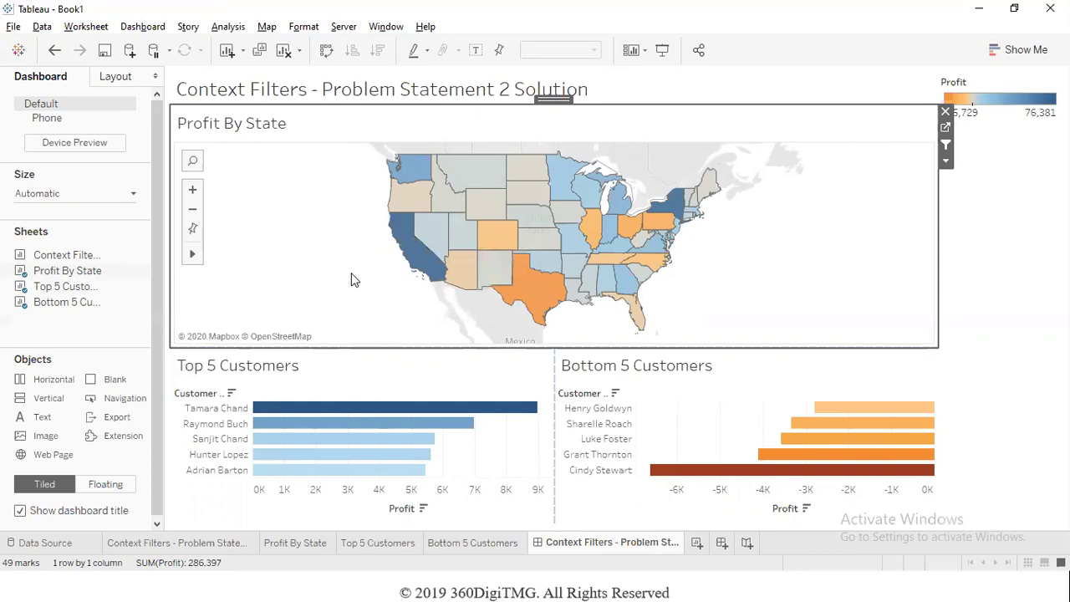
click(399, 251)
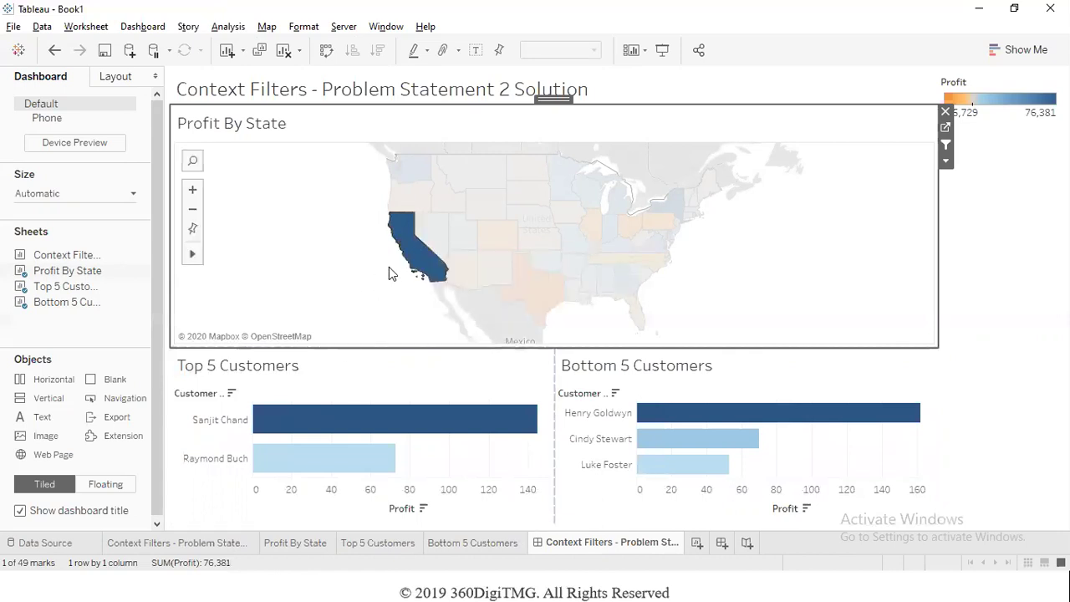
mouse_move(409, 259)
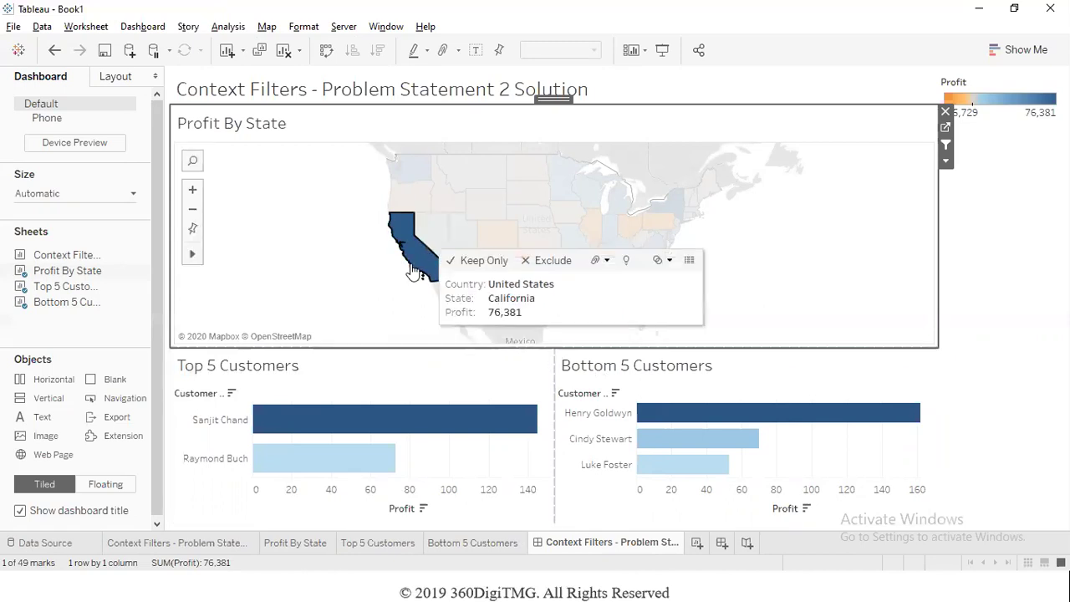
click(374, 286)
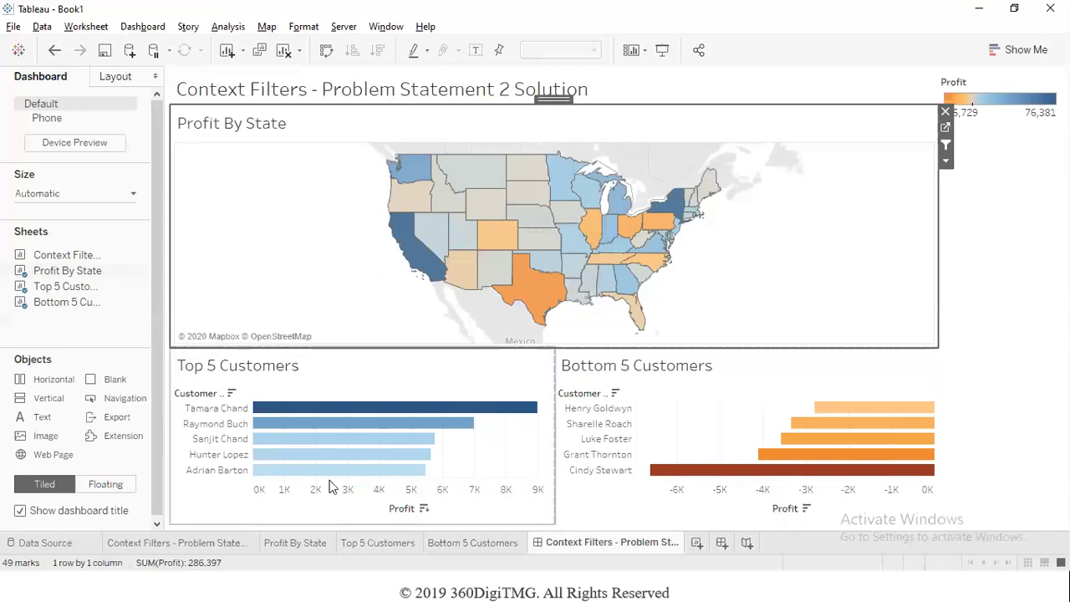
Step: Add the Action (Country,State) filter to context on the Top 5 Customers sheet
click(377, 543)
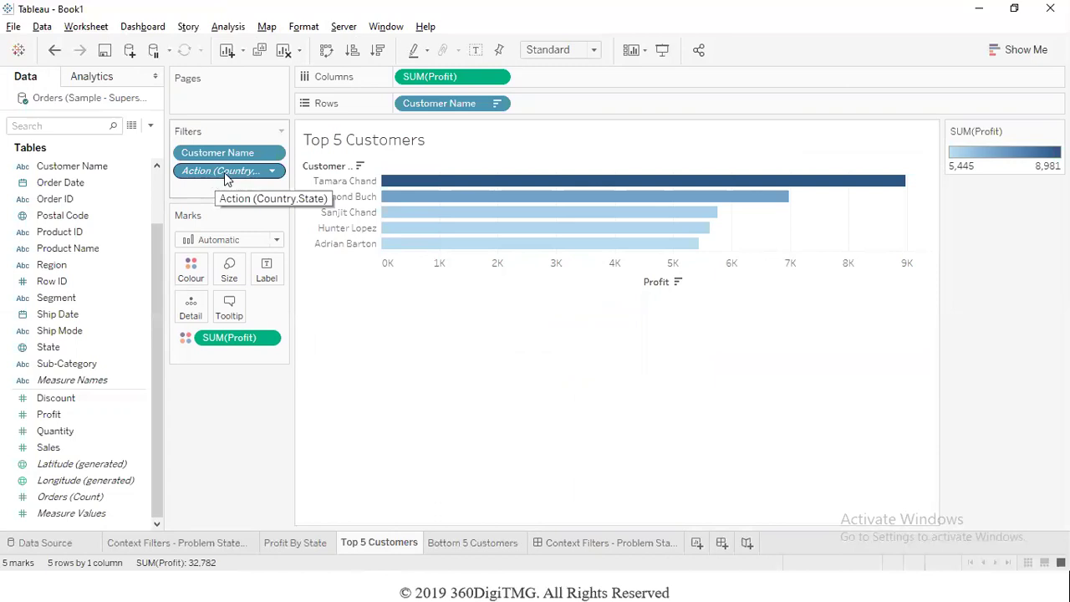
click(272, 172)
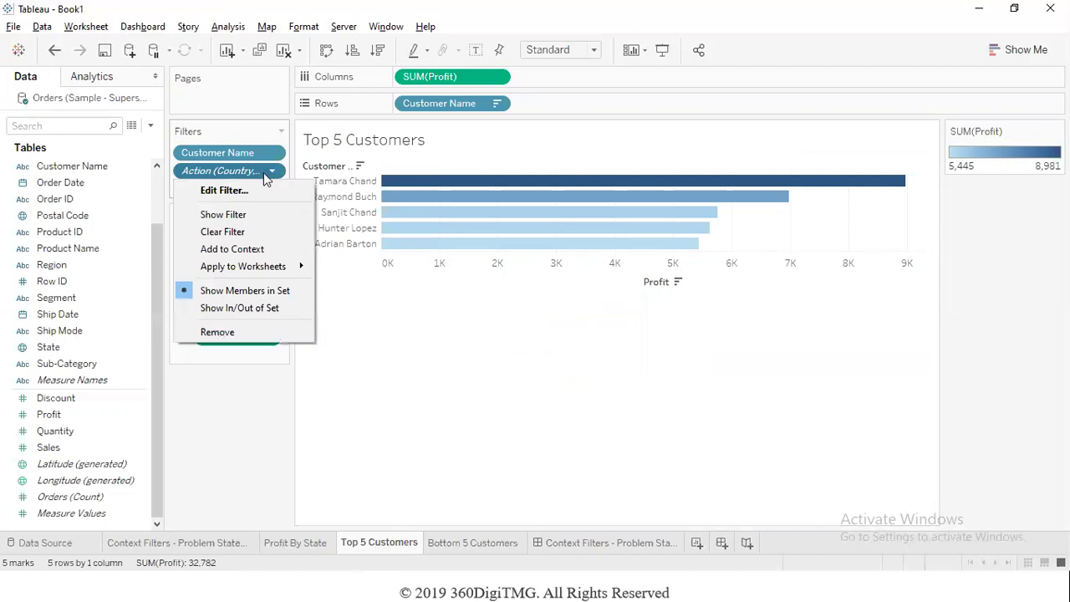
click(243, 253)
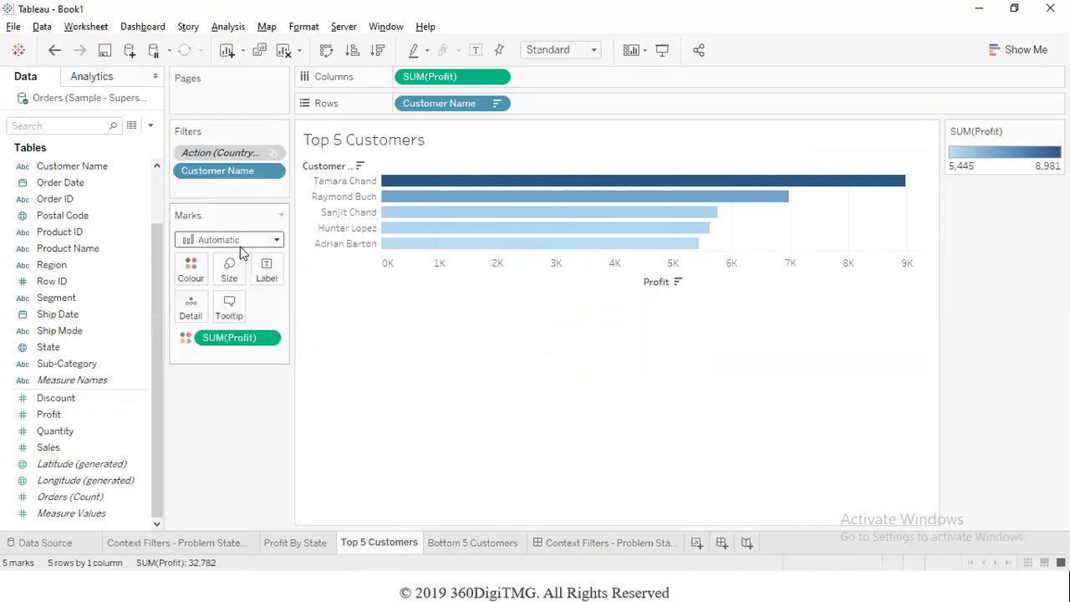
Step: Add the Action (Country,State) filter to context on the Bottom 5 Customers sheet
click(462, 540)
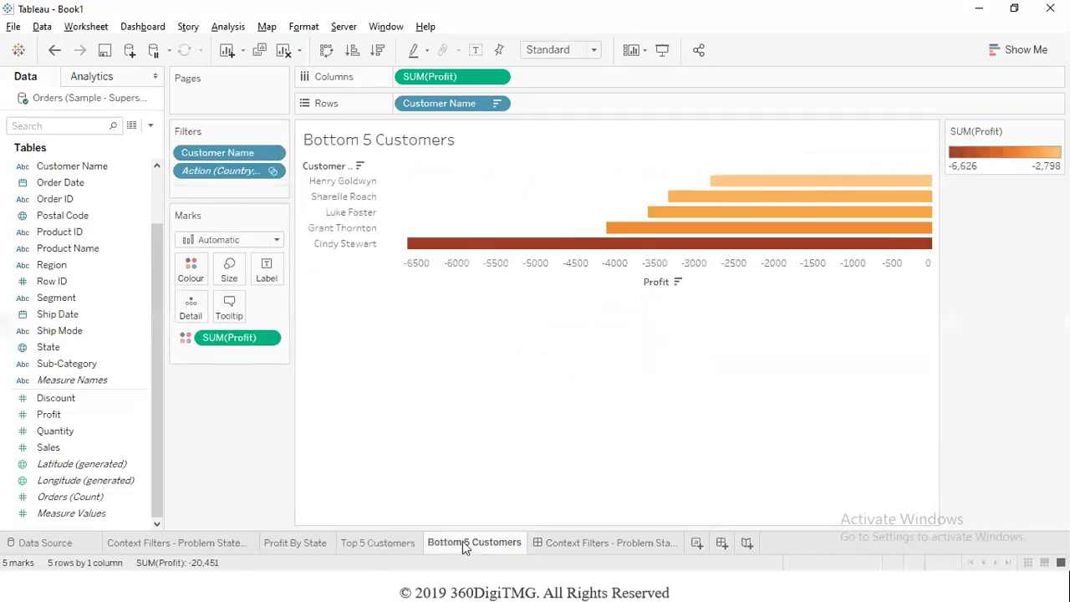
click(272, 170)
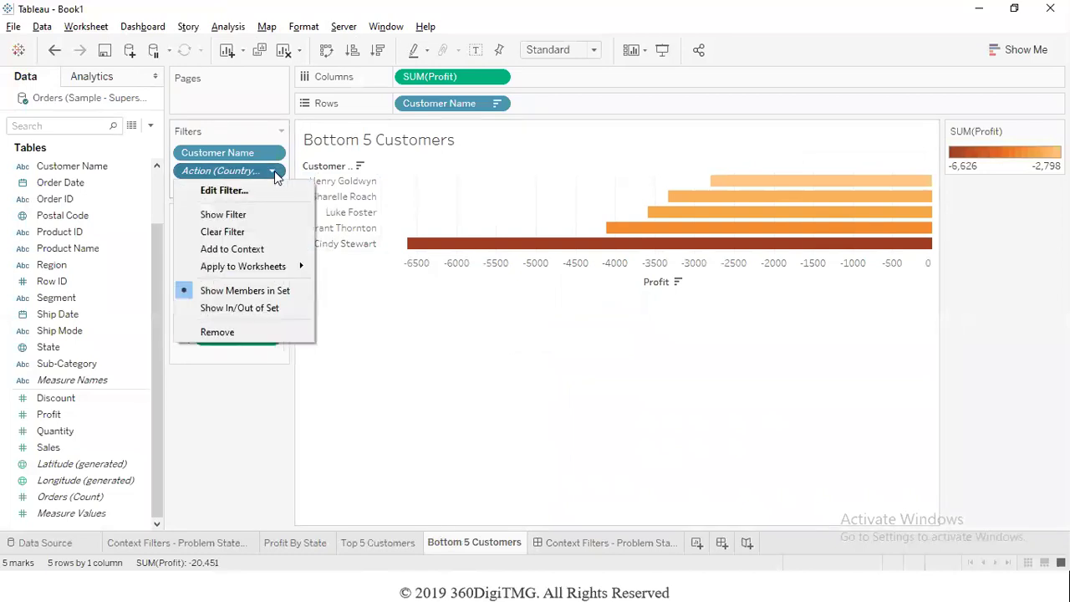
click(248, 251)
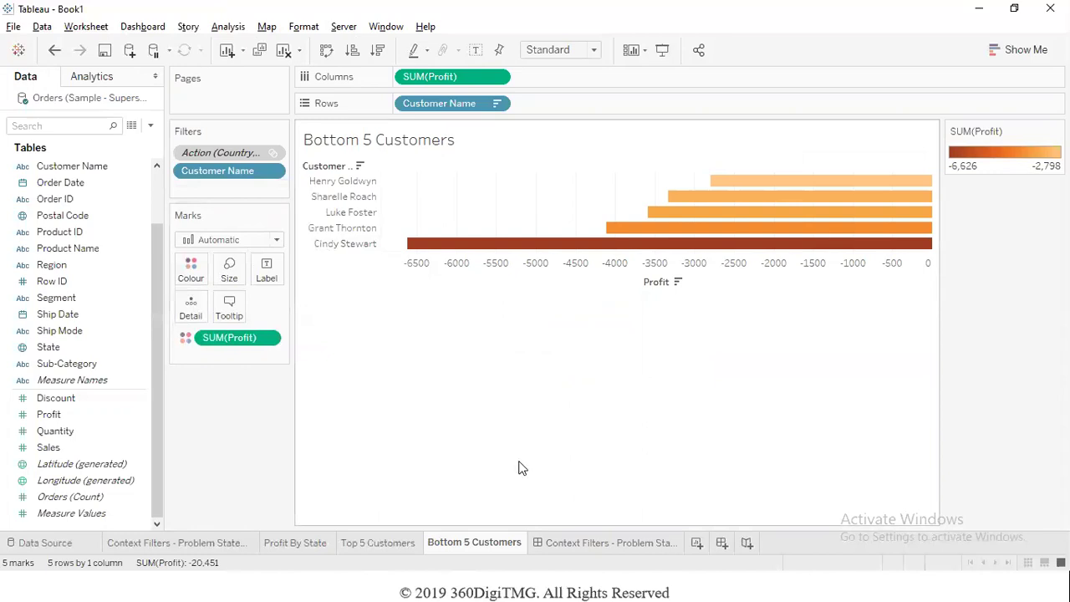
Step: Return to the Problem Statement 2 dashboard and test the map filter with California, Texas and Washington, and clear the selection
click(612, 544)
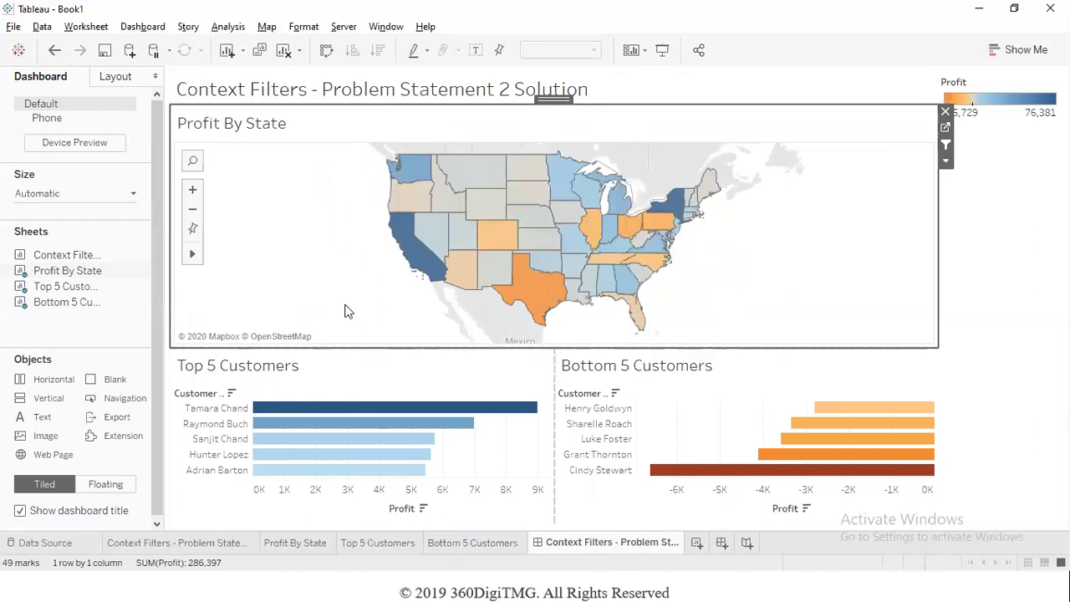
mouse_move(414, 260)
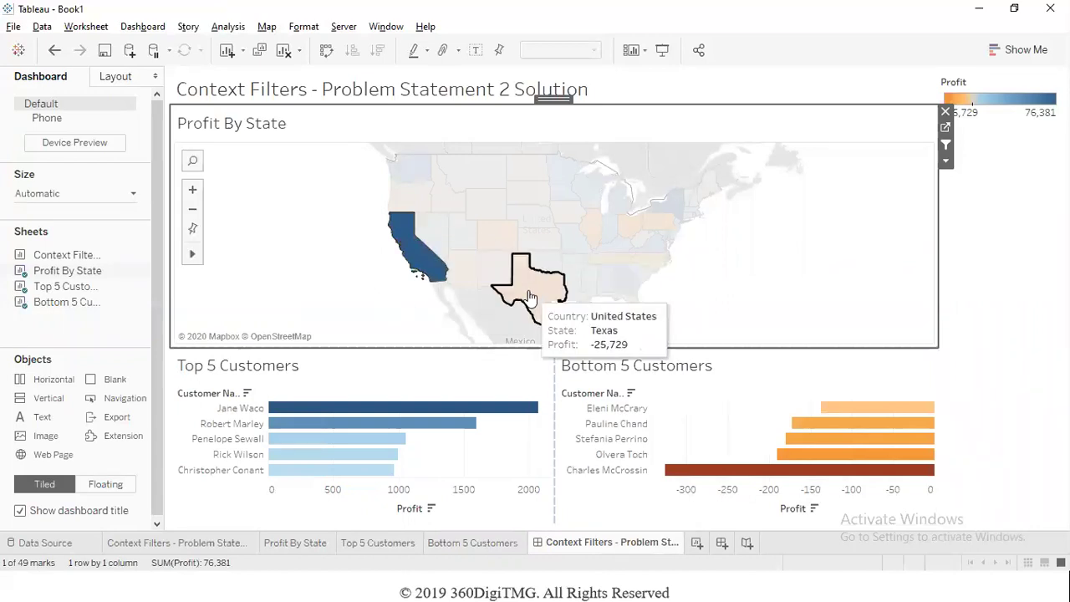
click(529, 297)
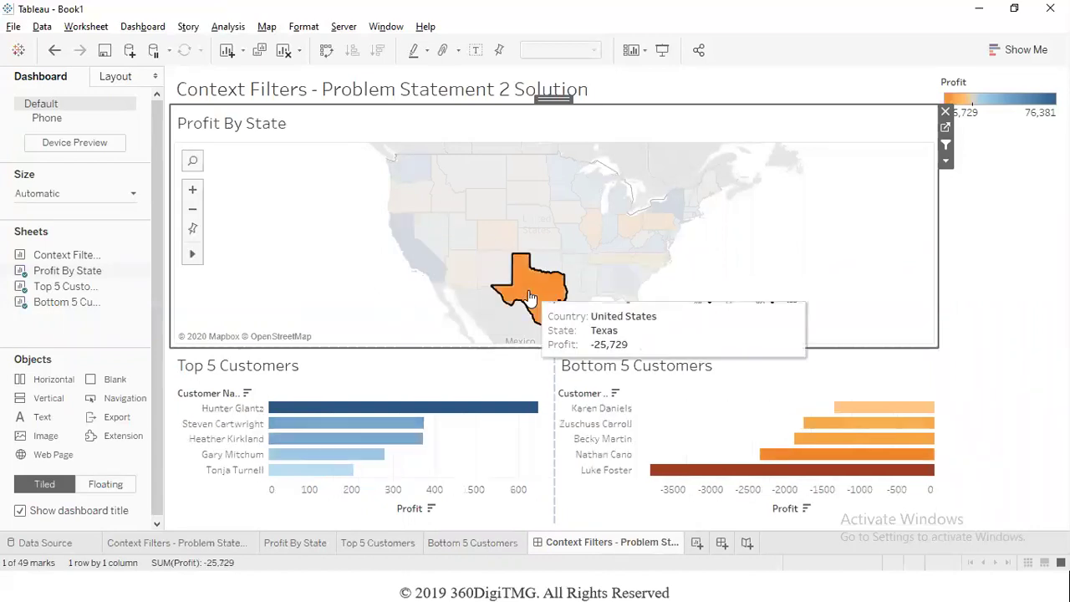
click(415, 176)
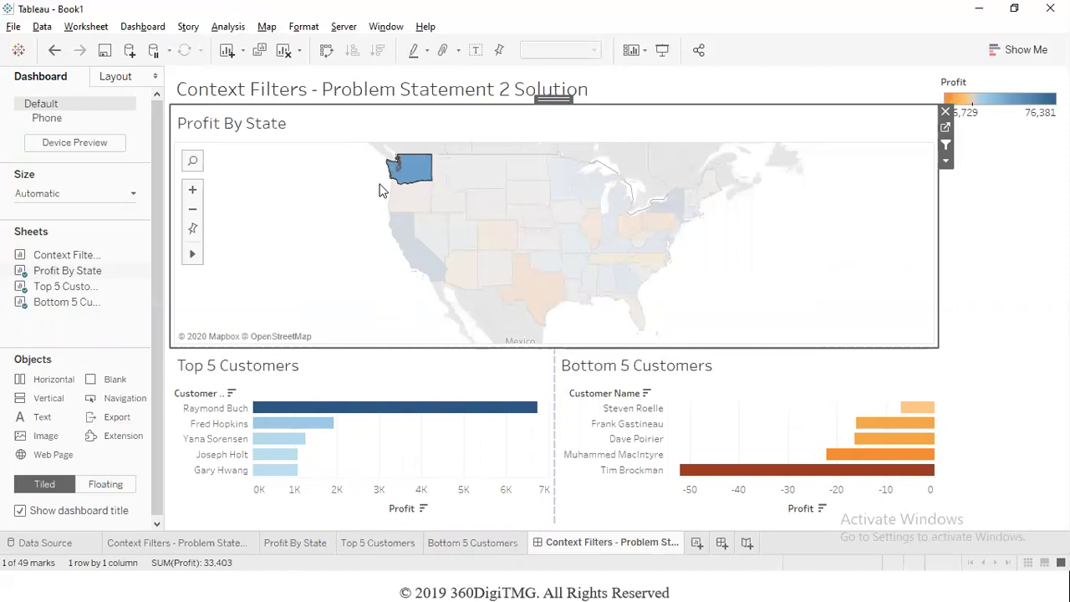
mouse_move(422, 171)
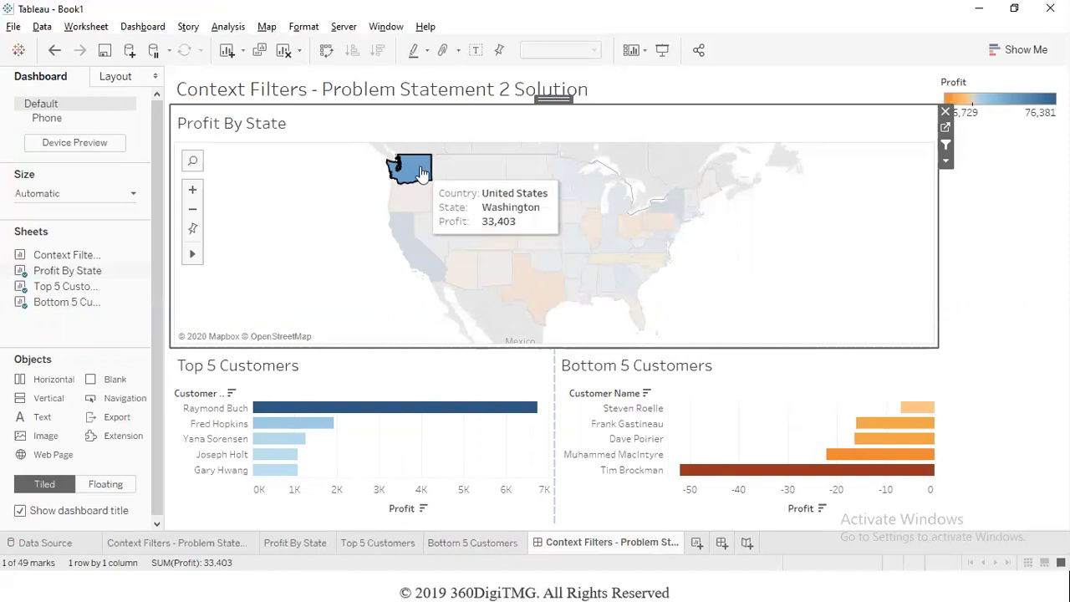
click(351, 228)
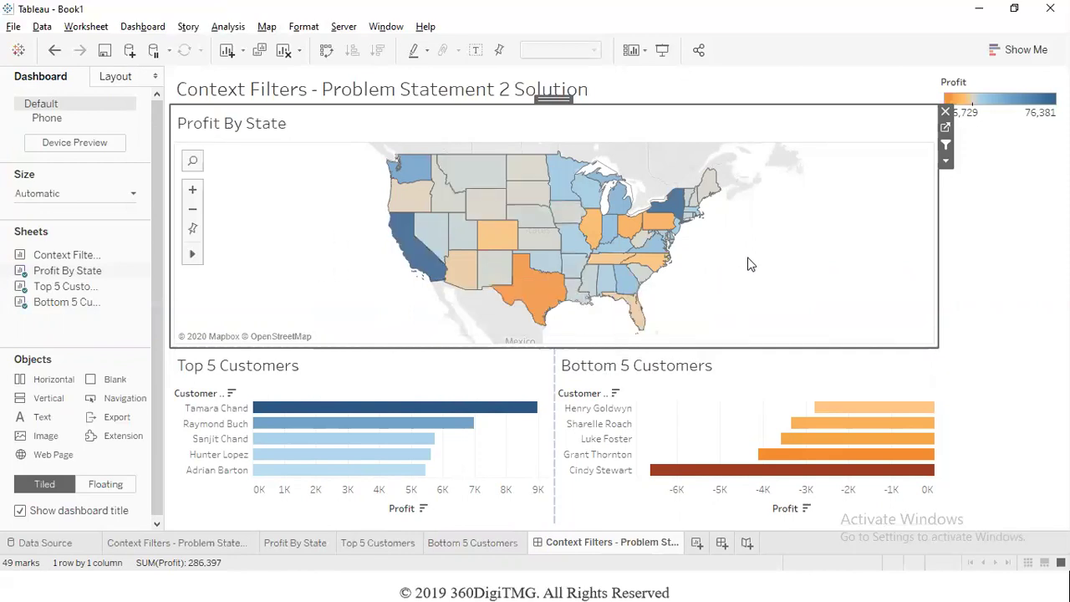
drag(749, 264, 818, 255)
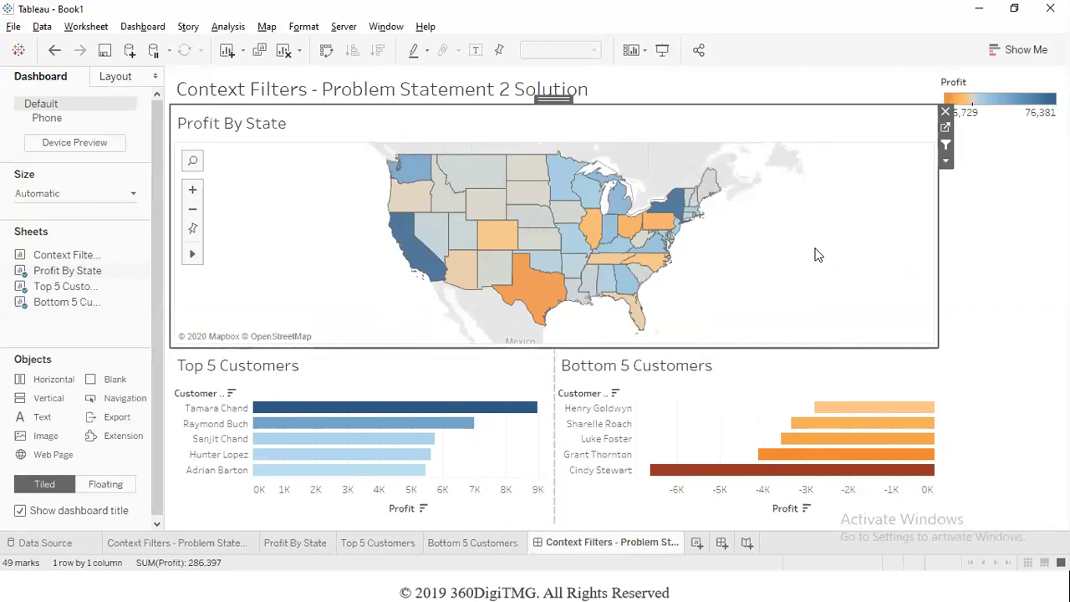